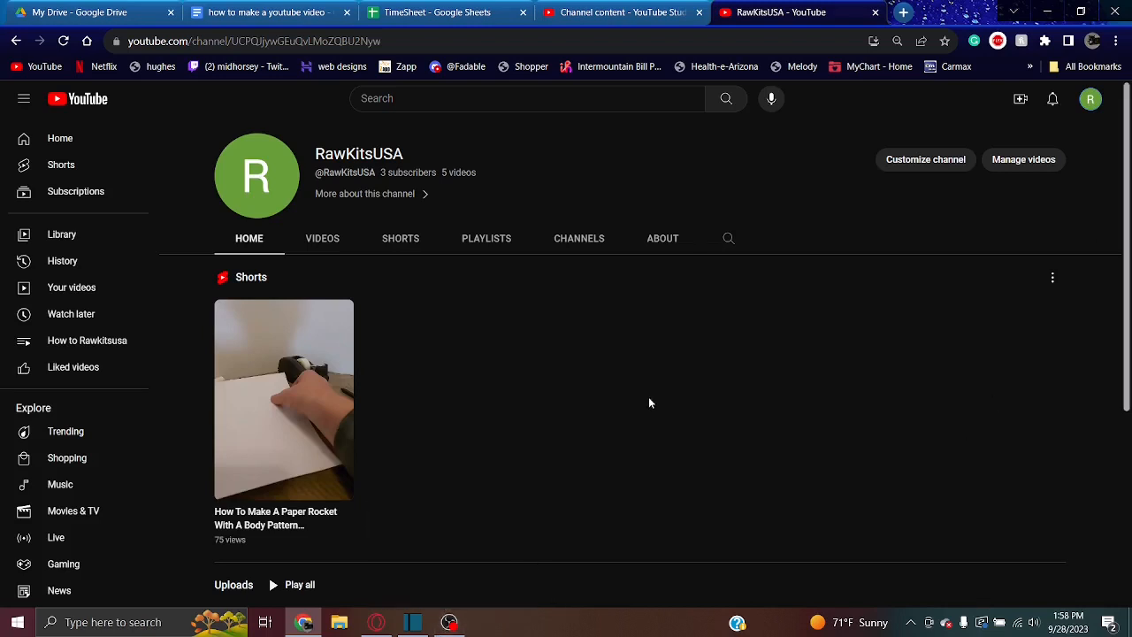
Review the RawKitsUSA channel's uploads and playlists, and view the OBS and Shotcut windows
scroll(648, 400, down, 1)
scroll(269, 578, down, 3)
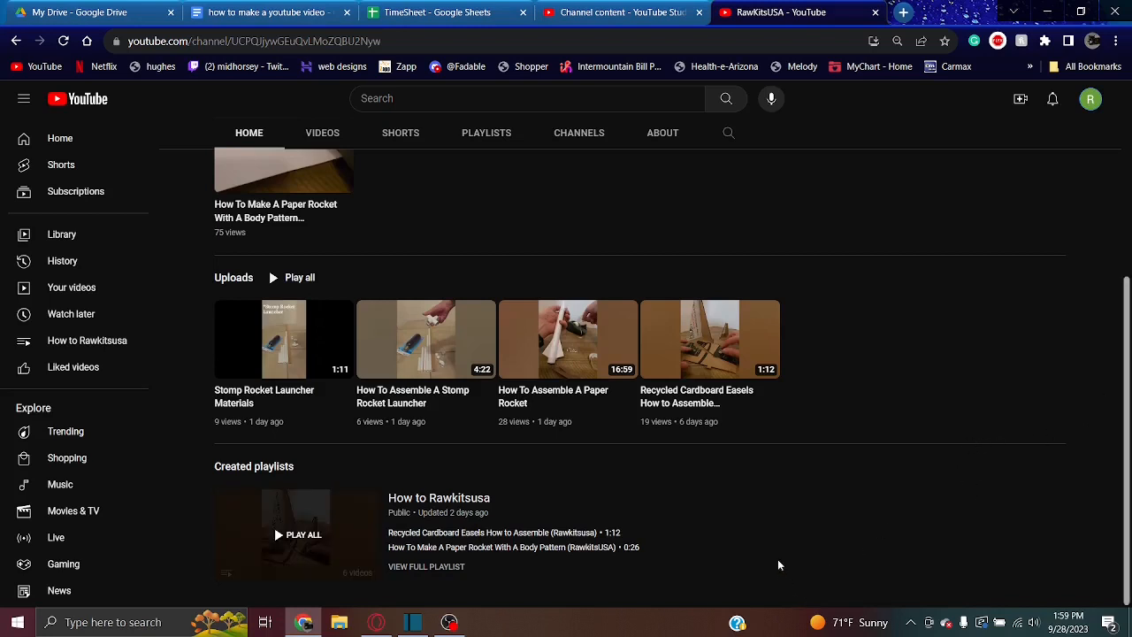
click(449, 621)
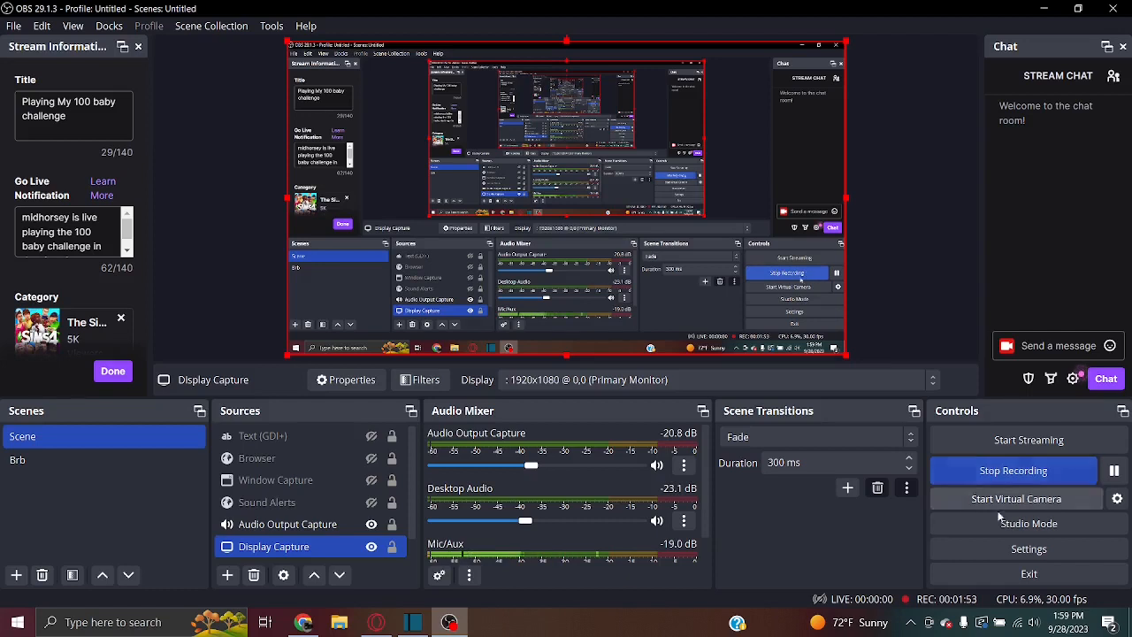
click(412, 623)
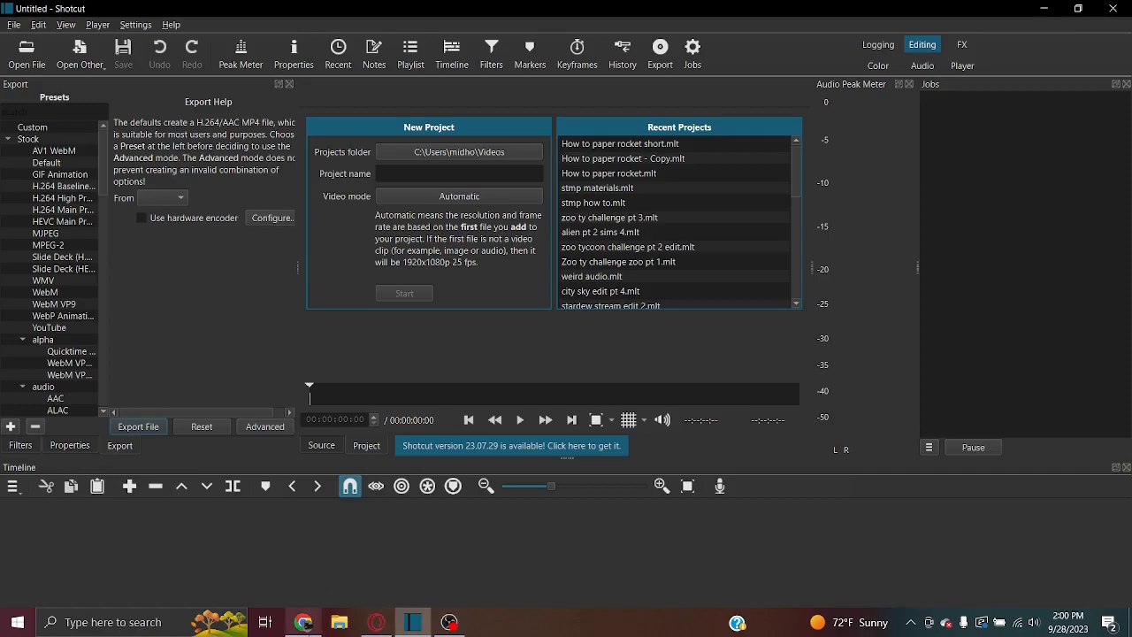
Switch to the YouTube Studio channel content page and view the account options in both Studio and YouTube
click(304, 621)
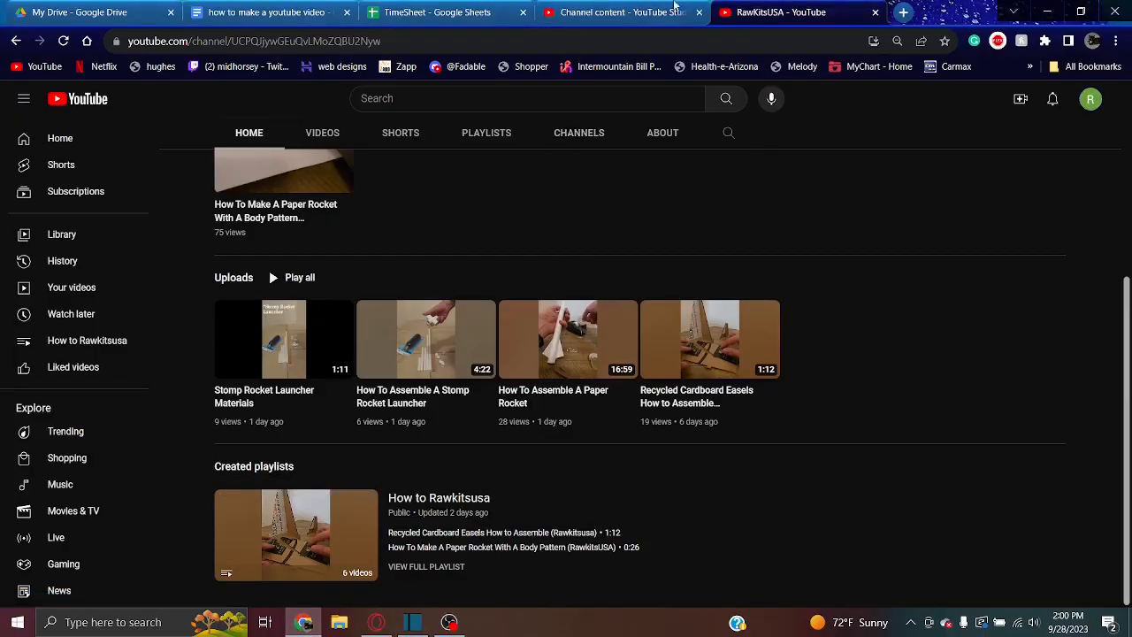
click(619, 13)
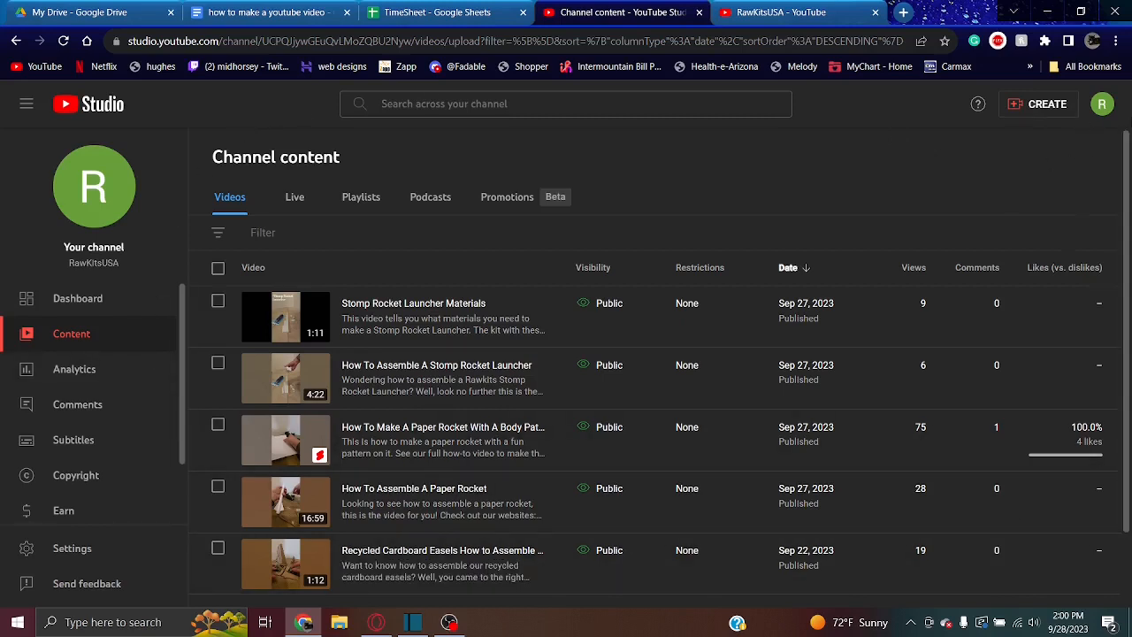
click(1104, 106)
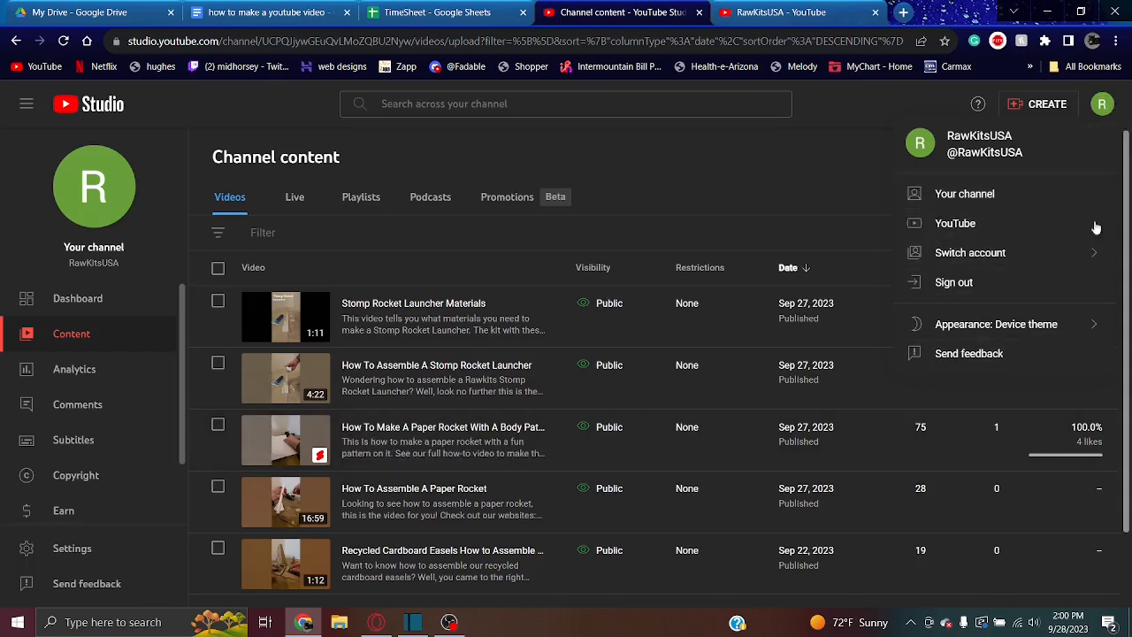
click(774, 12)
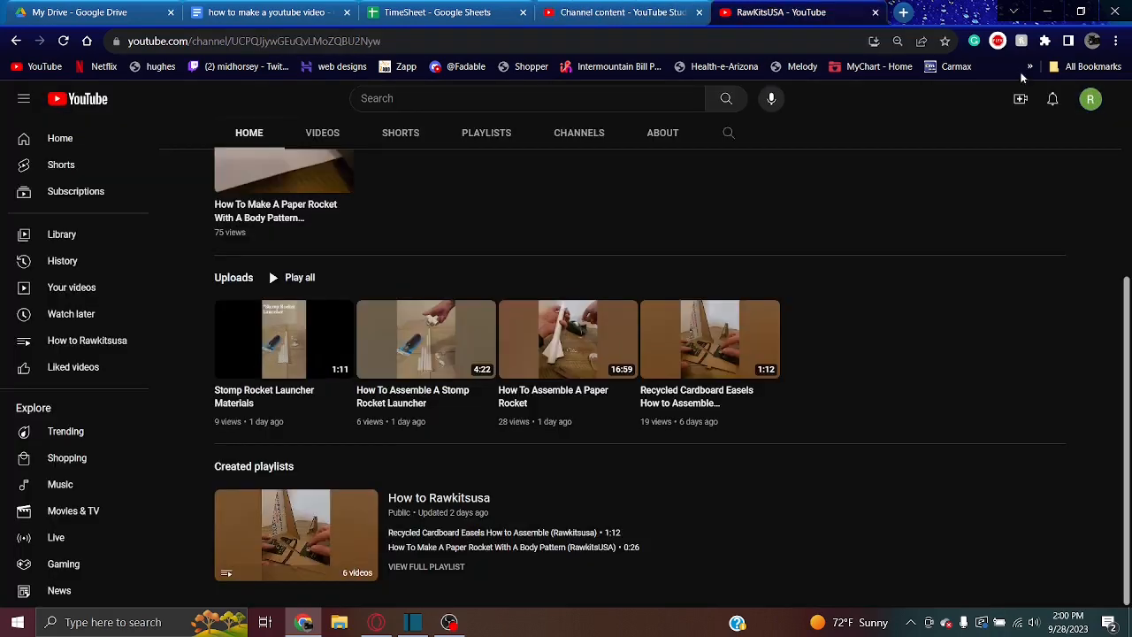
click(1089, 98)
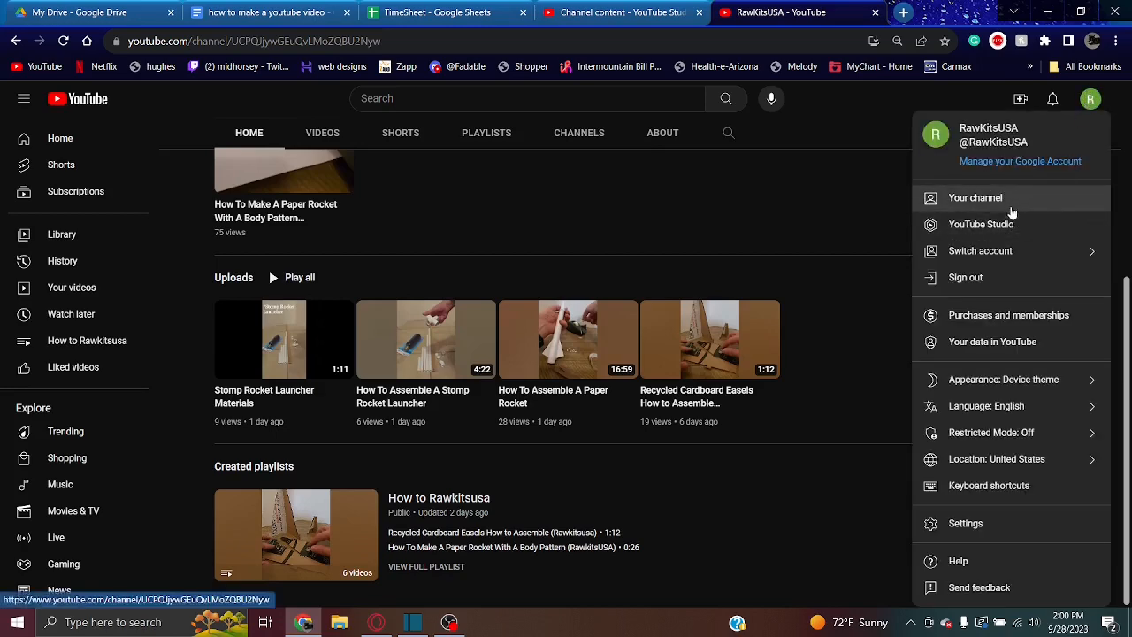
click(624, 11)
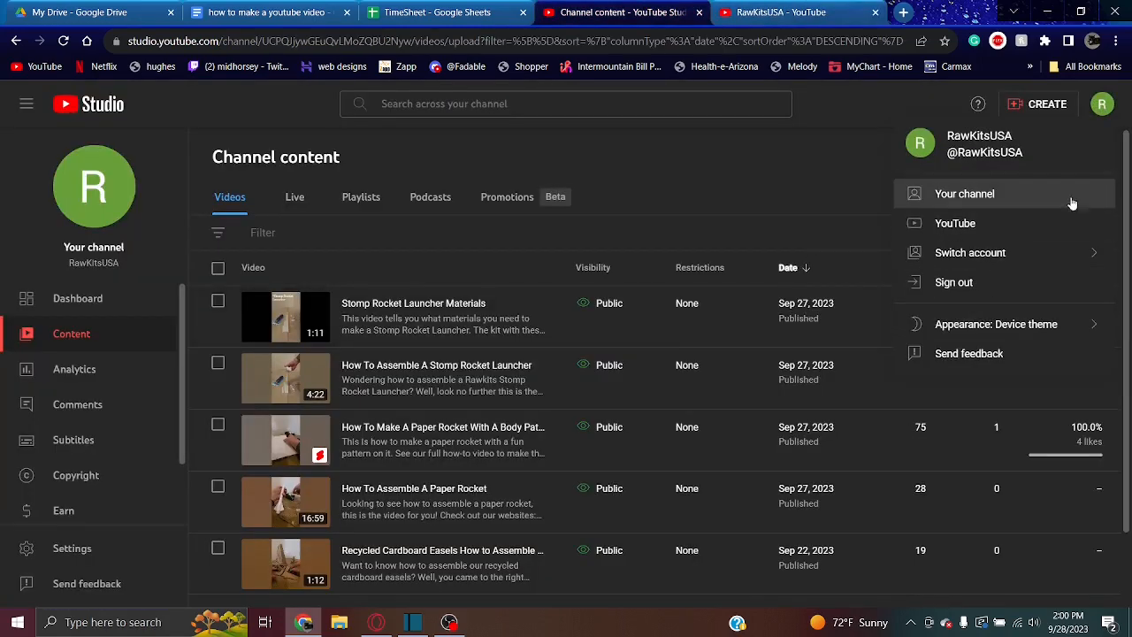
click(786, 152)
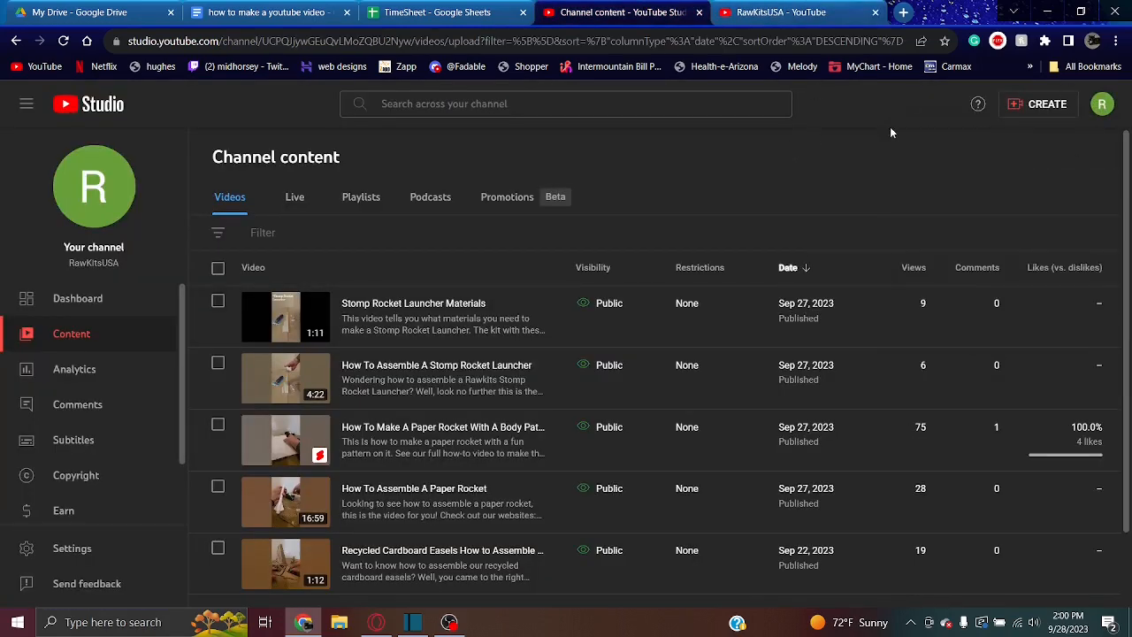
Upload the video file "How to paper rocket short" from the Rawkits folder to the channel
click(1052, 115)
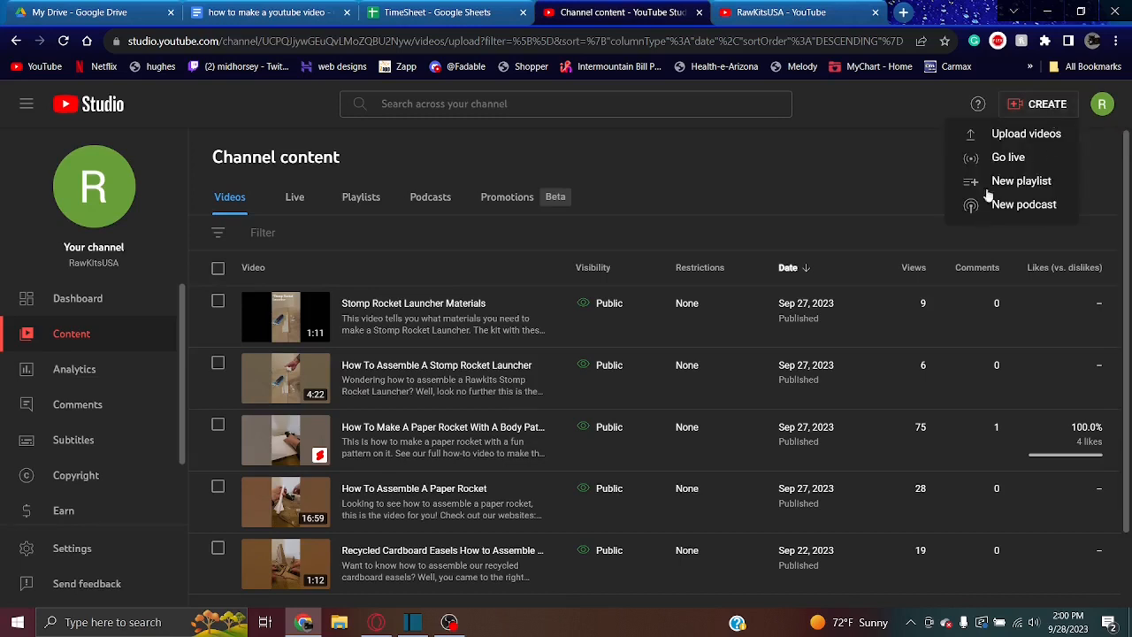
click(1008, 134)
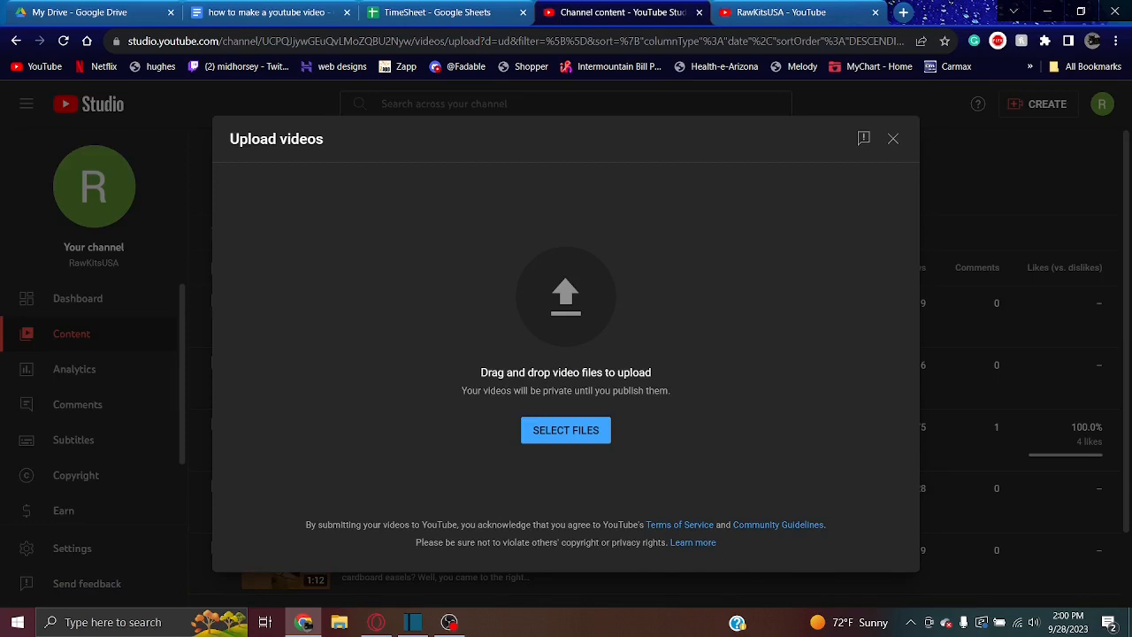
click(587, 438)
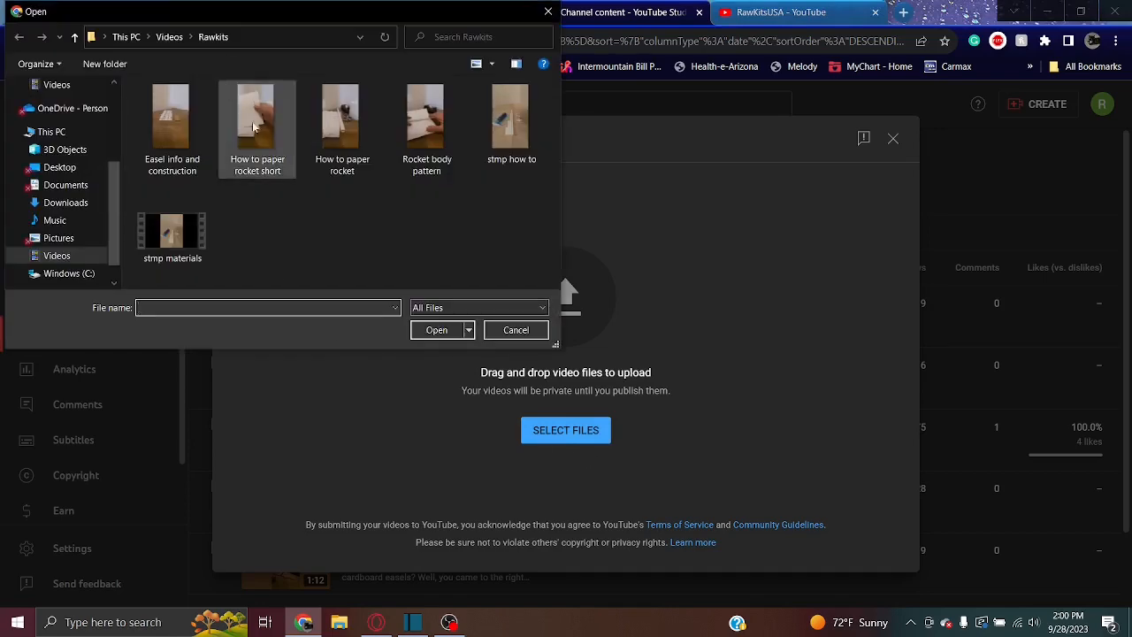
click(258, 135)
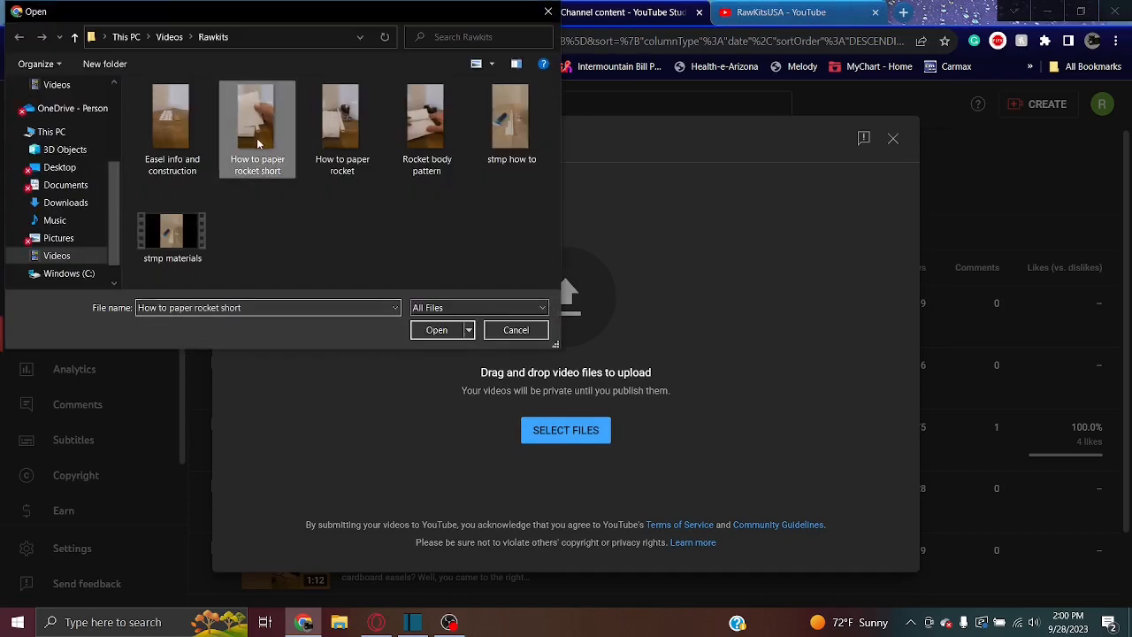
click(442, 330)
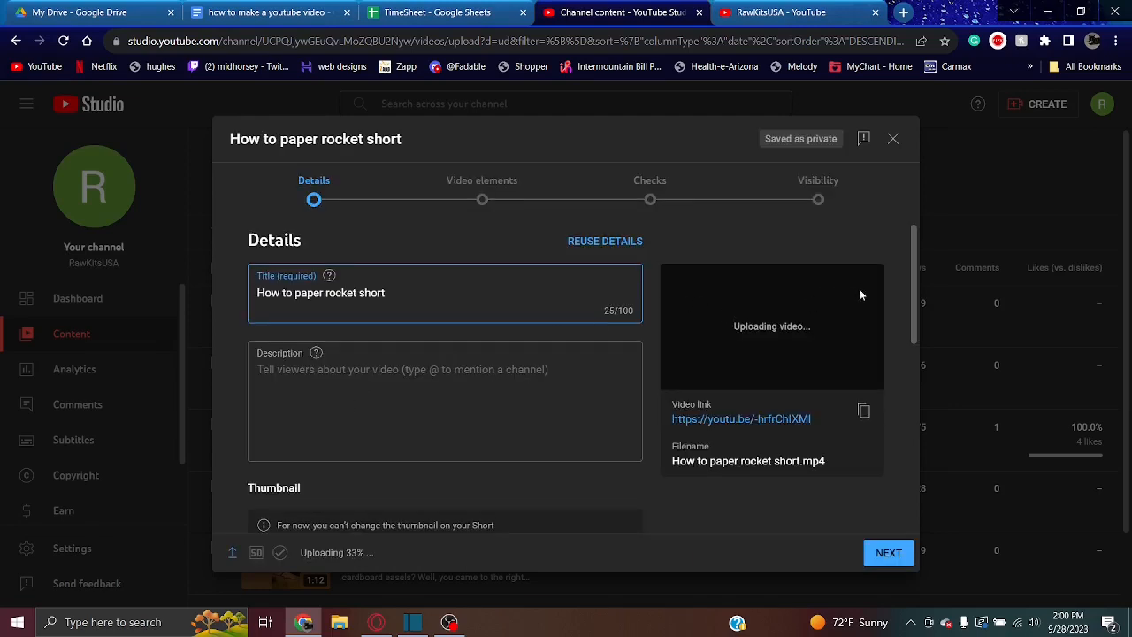
click(912, 264)
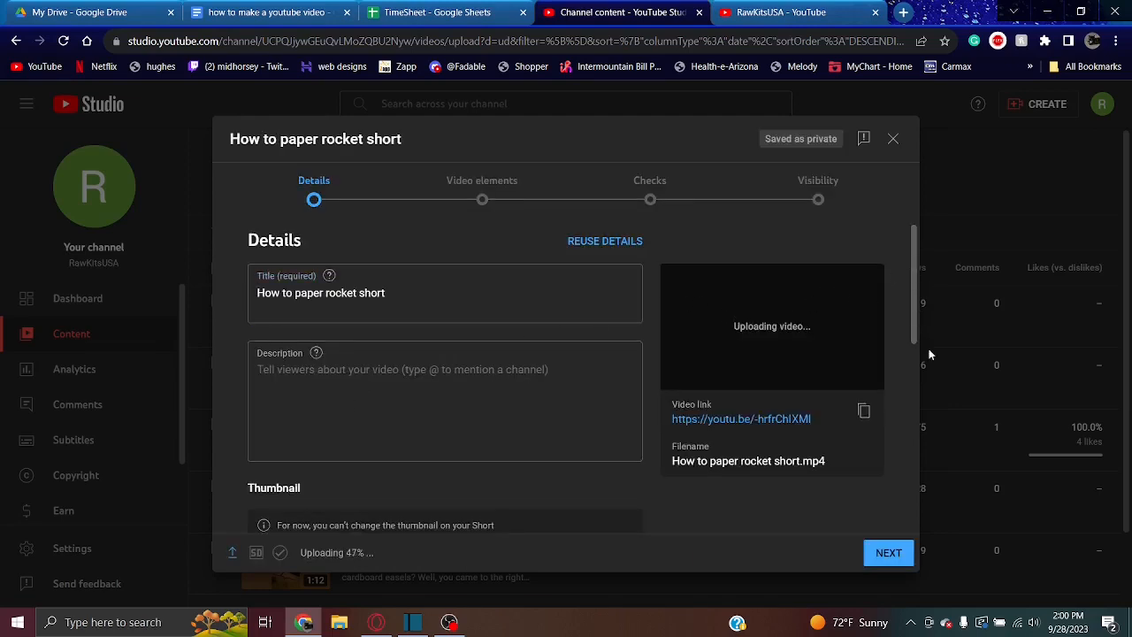
drag(915, 276, 917, 450)
scroll(496, 314, up, 7)
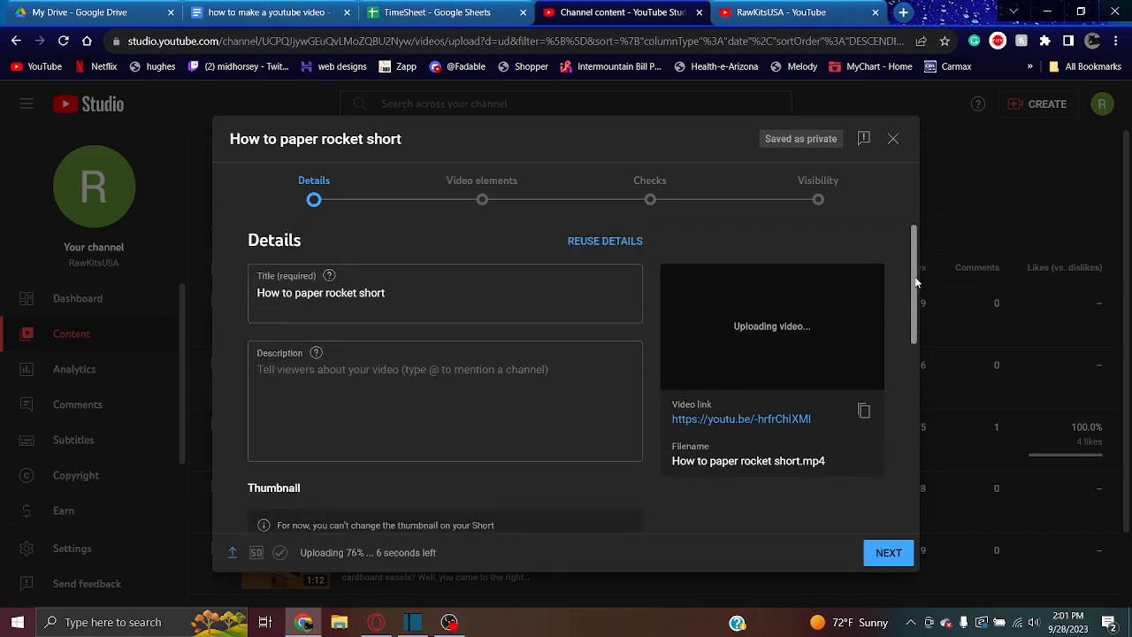
click(496, 316)
click(594, 414)
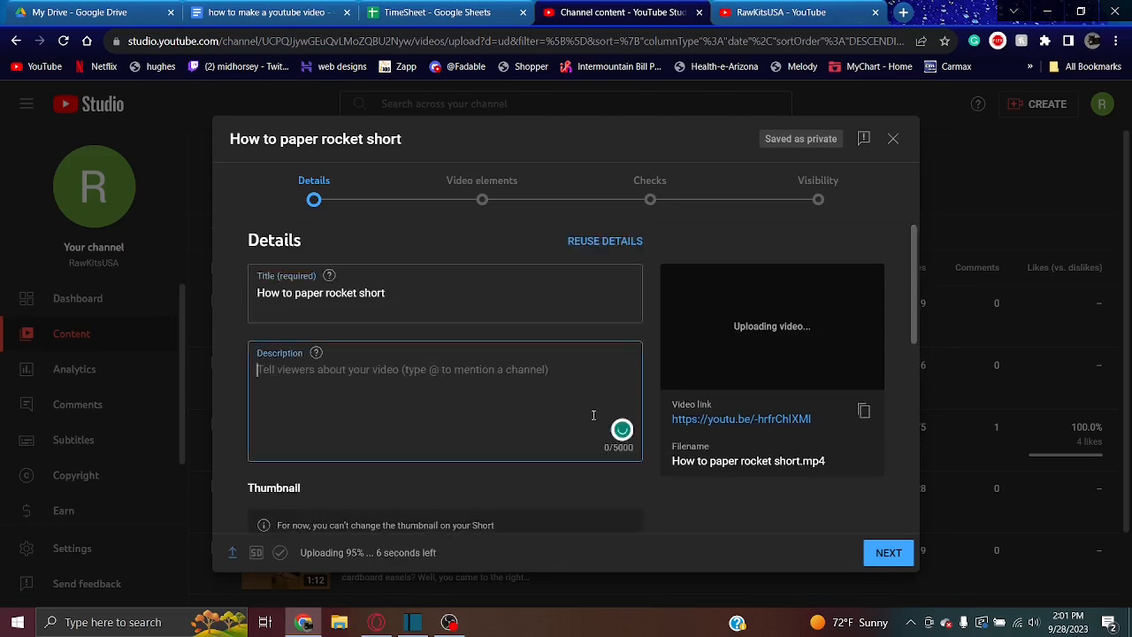
Mark the video as not made for kids and reveal the additional detail settings
click(908, 334)
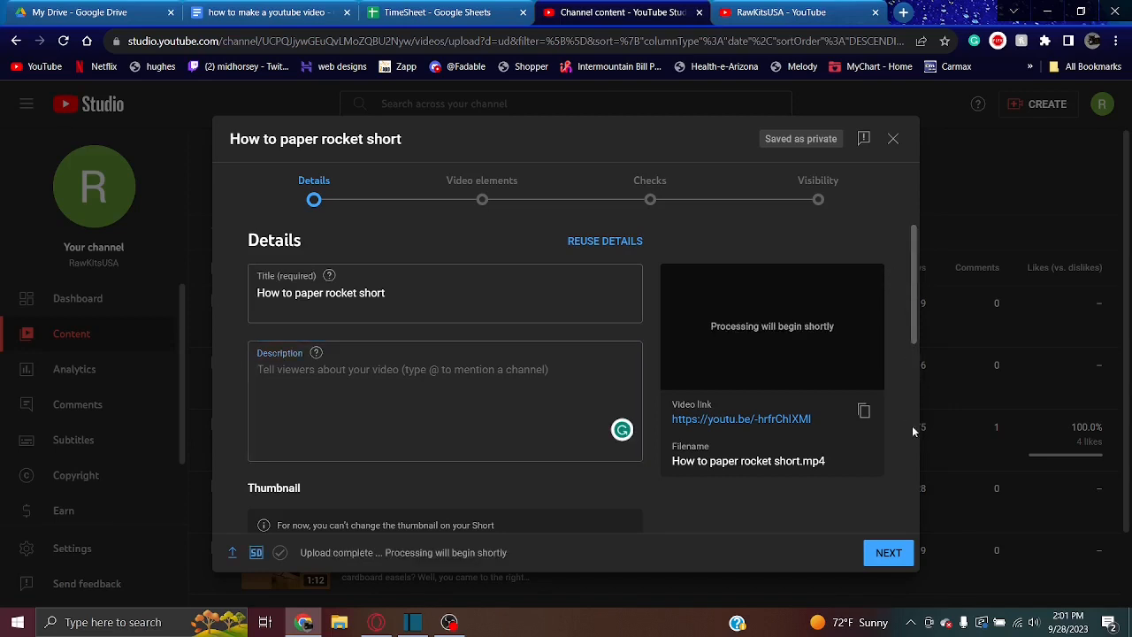
scroll(911, 425, down, 4)
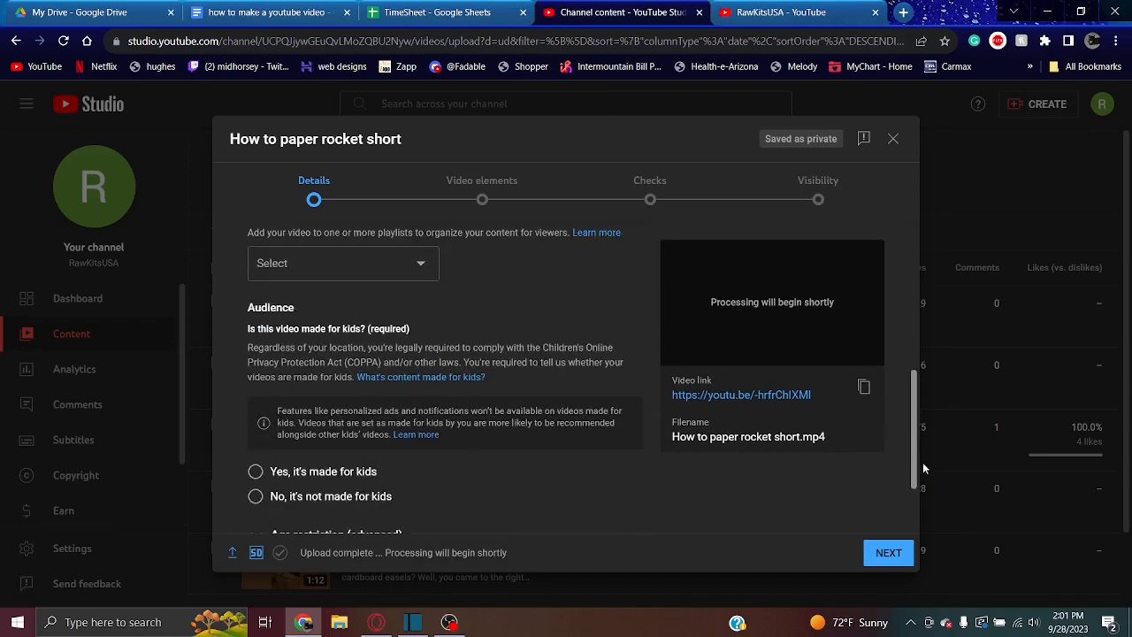
scroll(922, 469, down, 1)
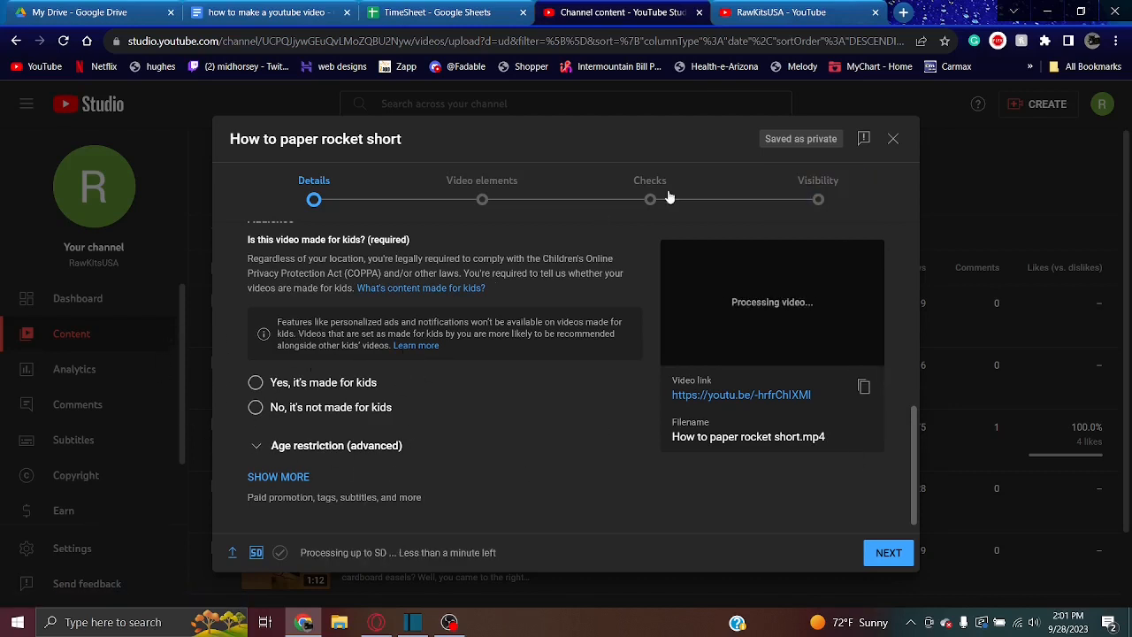
click(269, 412)
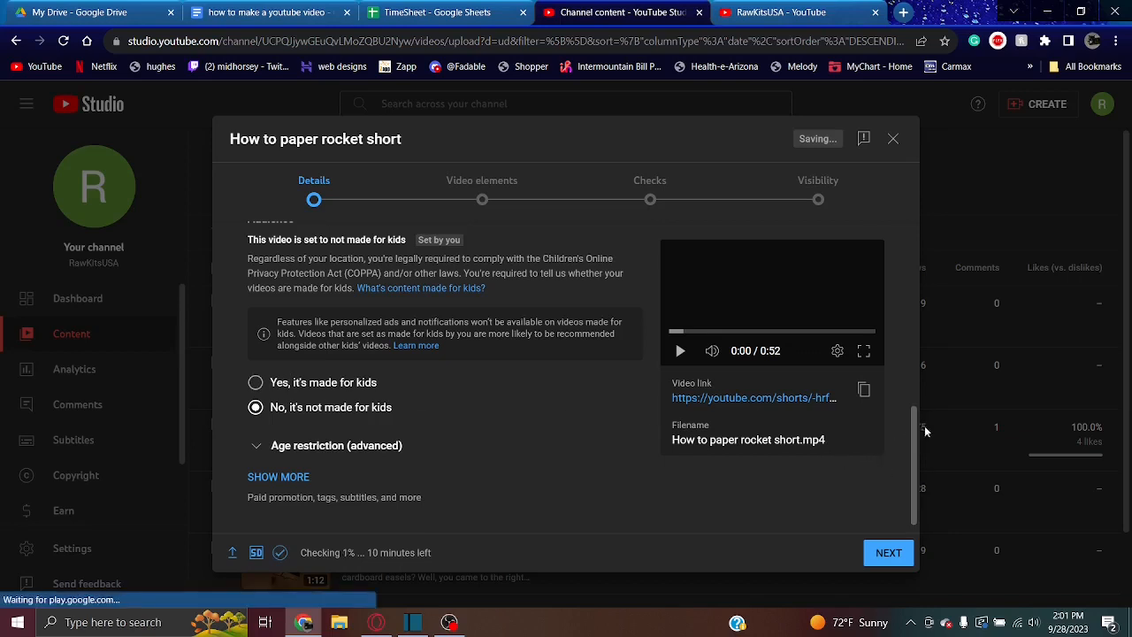
click(293, 479)
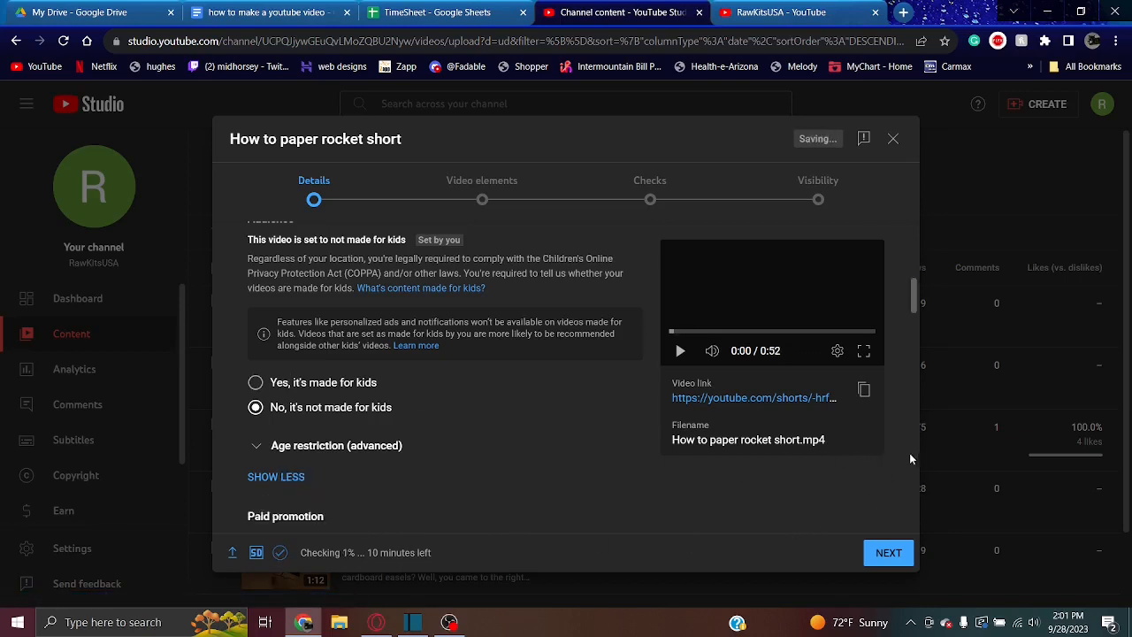
Add the video to the existing "How to Rawkitsusa" playlist
drag(918, 302, 897, 277)
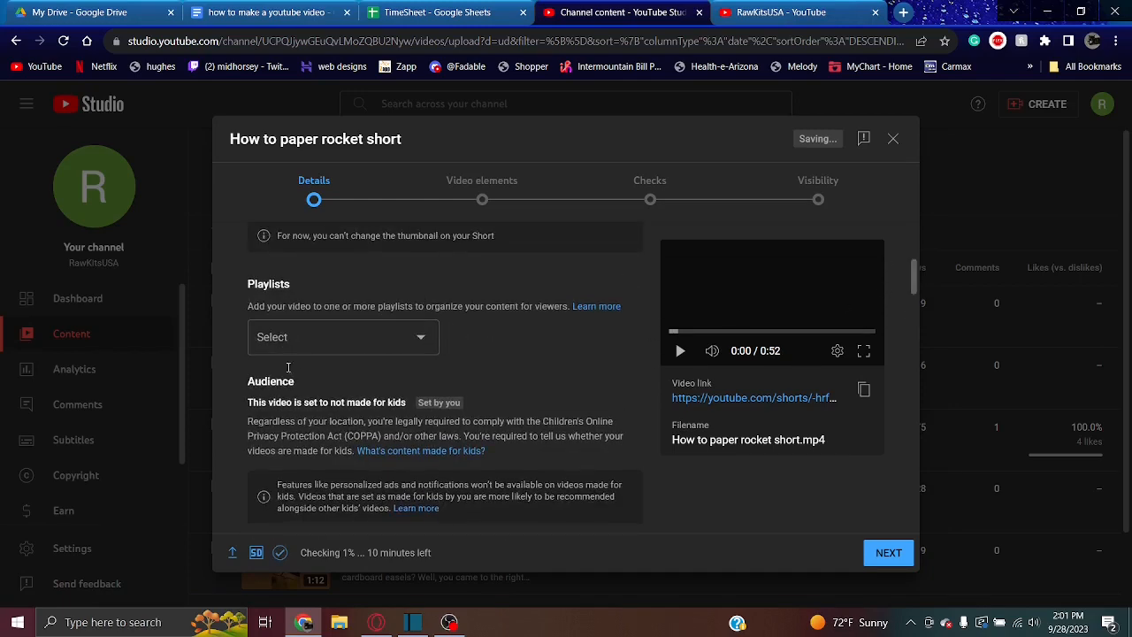
click(328, 339)
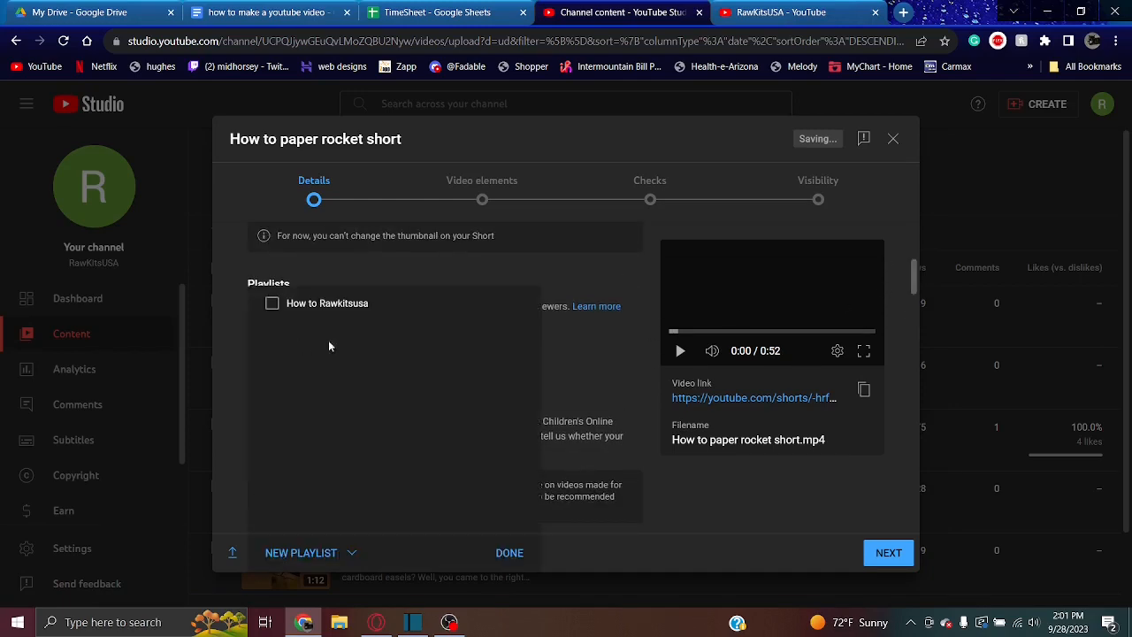
click(274, 305)
click(515, 553)
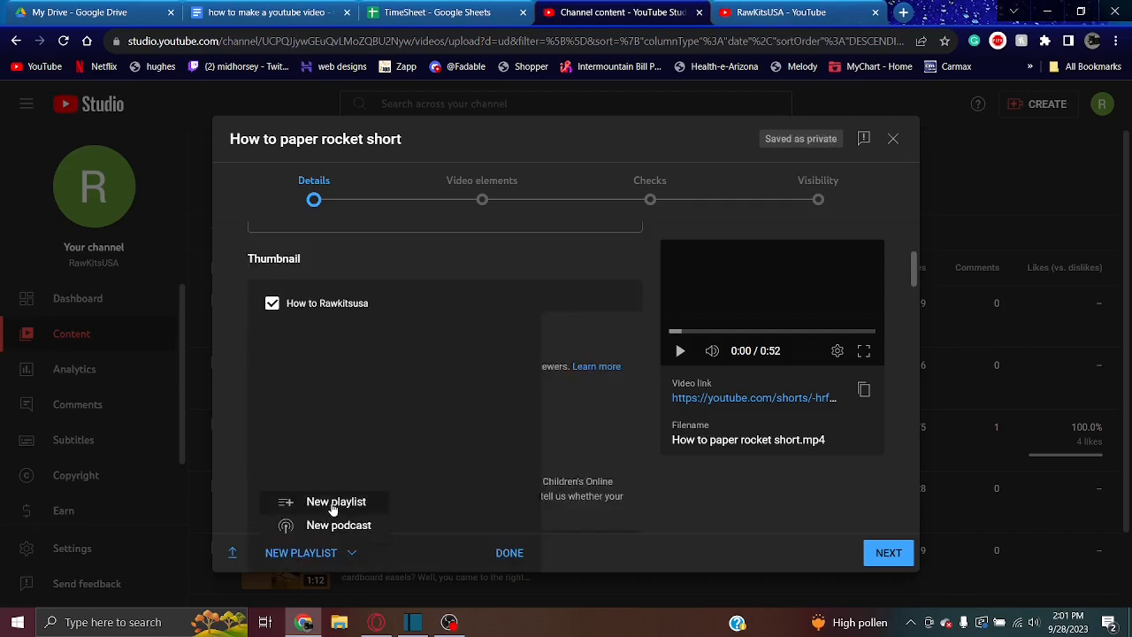
Create a new public playlist titled "Shorts" for the video and apply the playlist selection
click(336, 501)
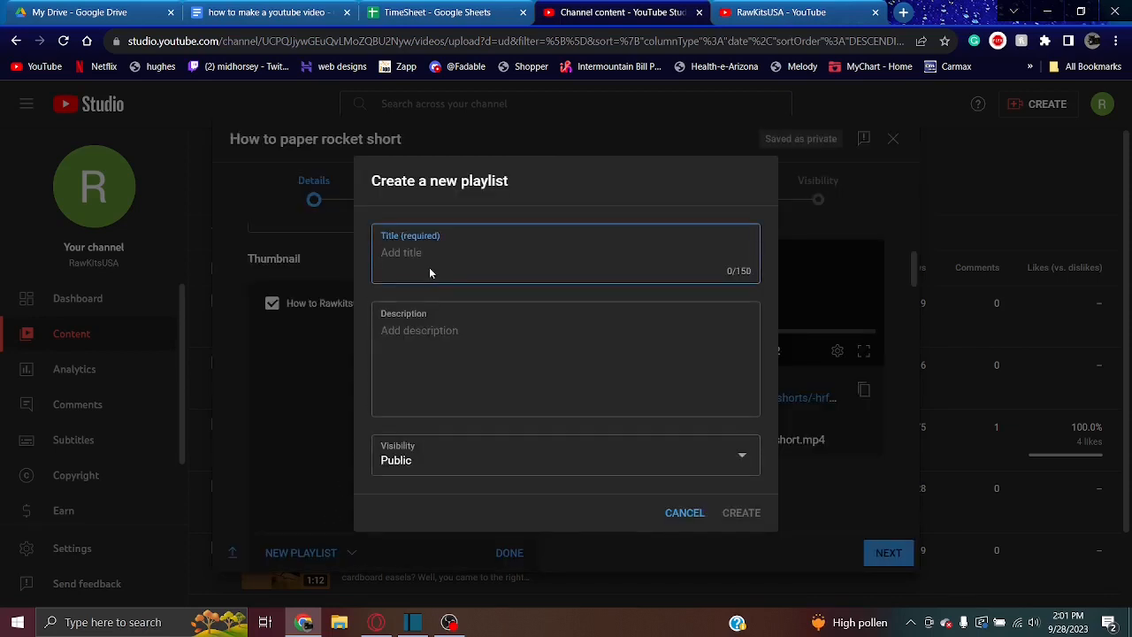
text(Shorts)
click(751, 522)
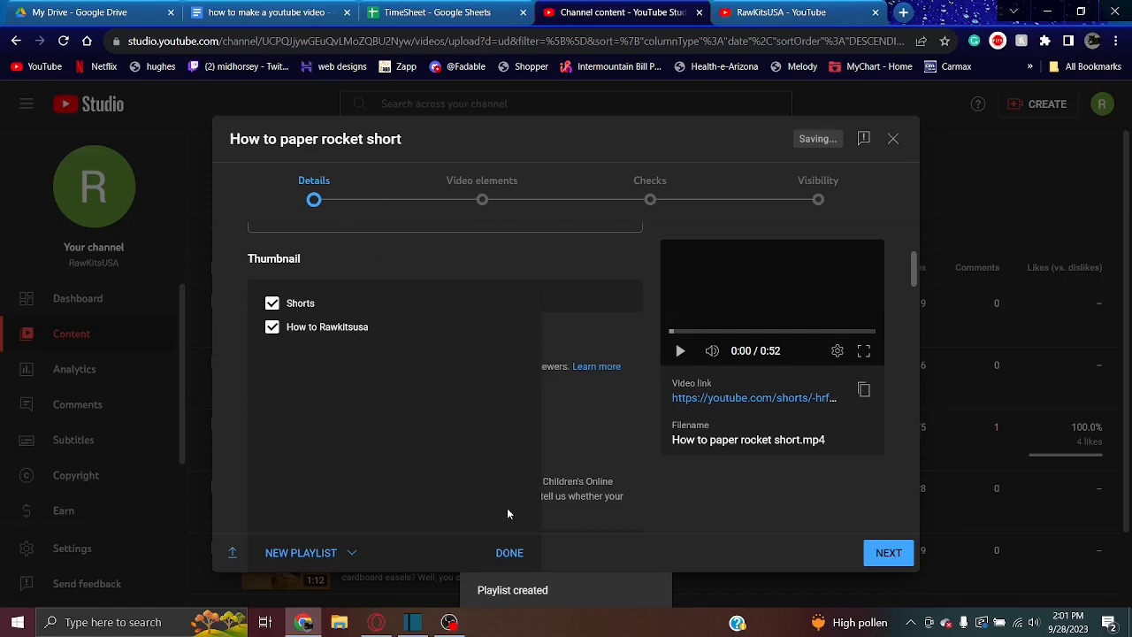
click(509, 552)
Add the tag "Rocket" to the video's details
drag(914, 268, 916, 318)
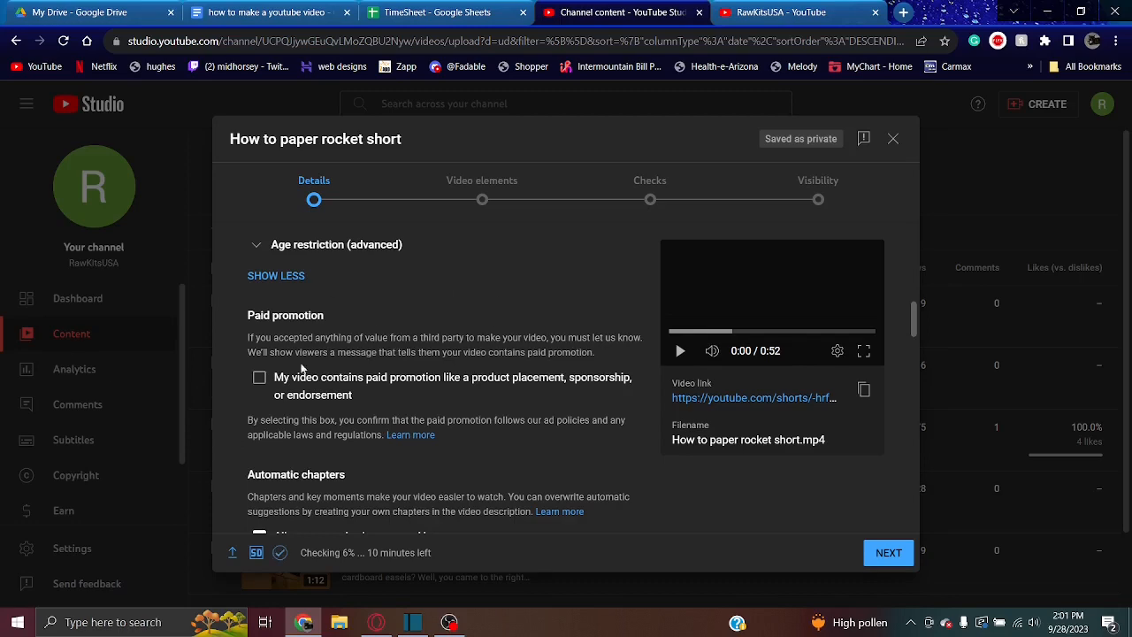
drag(916, 323, 918, 344)
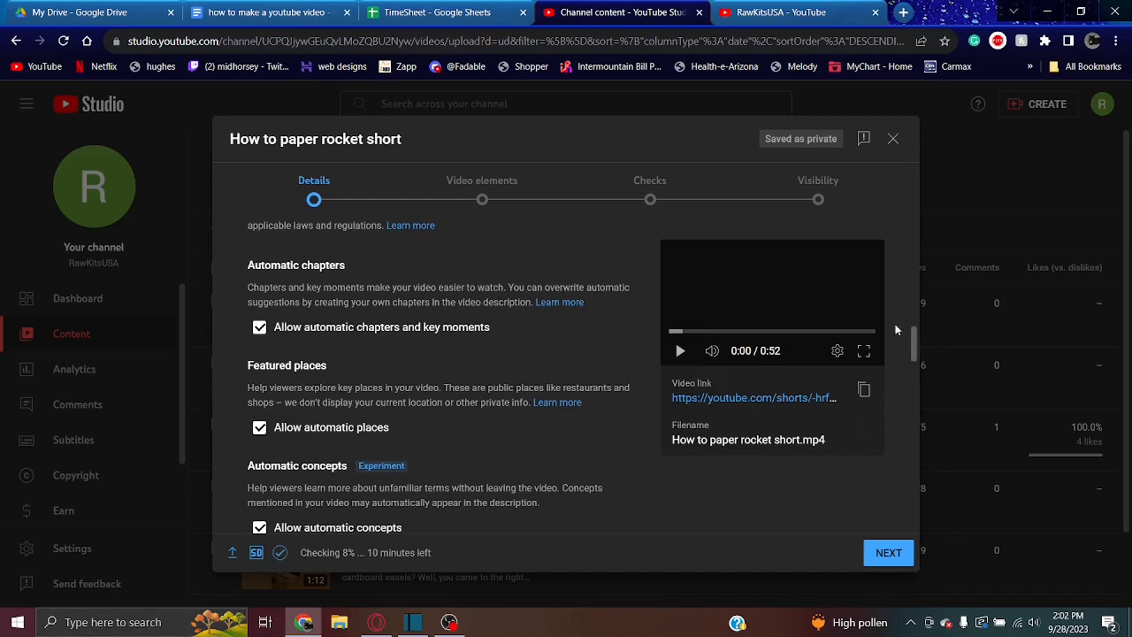
drag(916, 357, 915, 385)
click(400, 278)
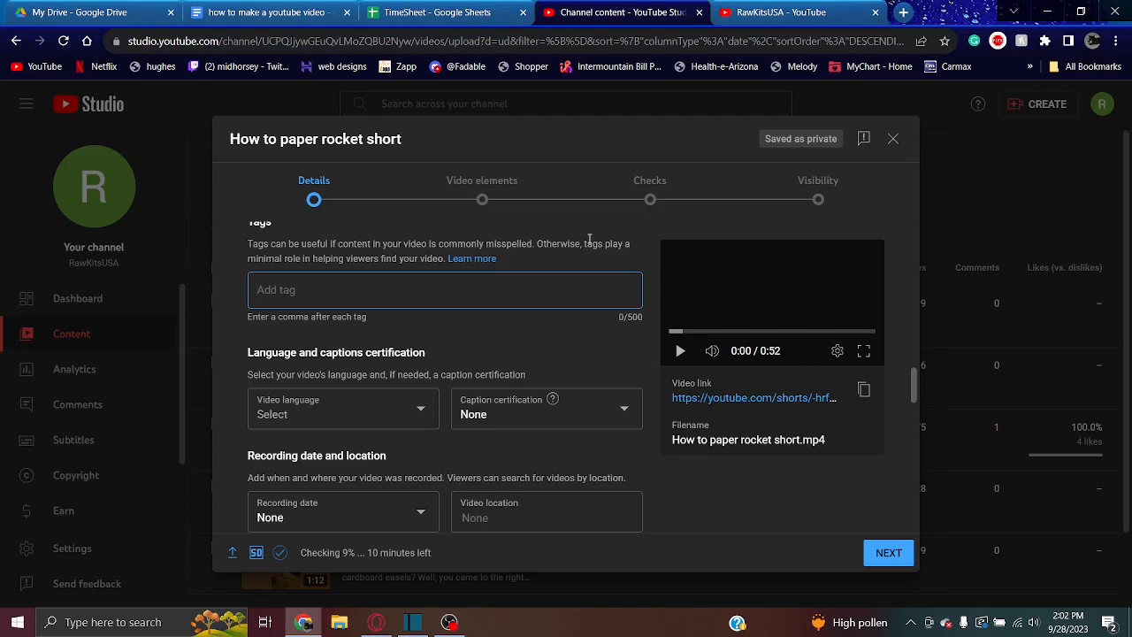
text(Rocket)
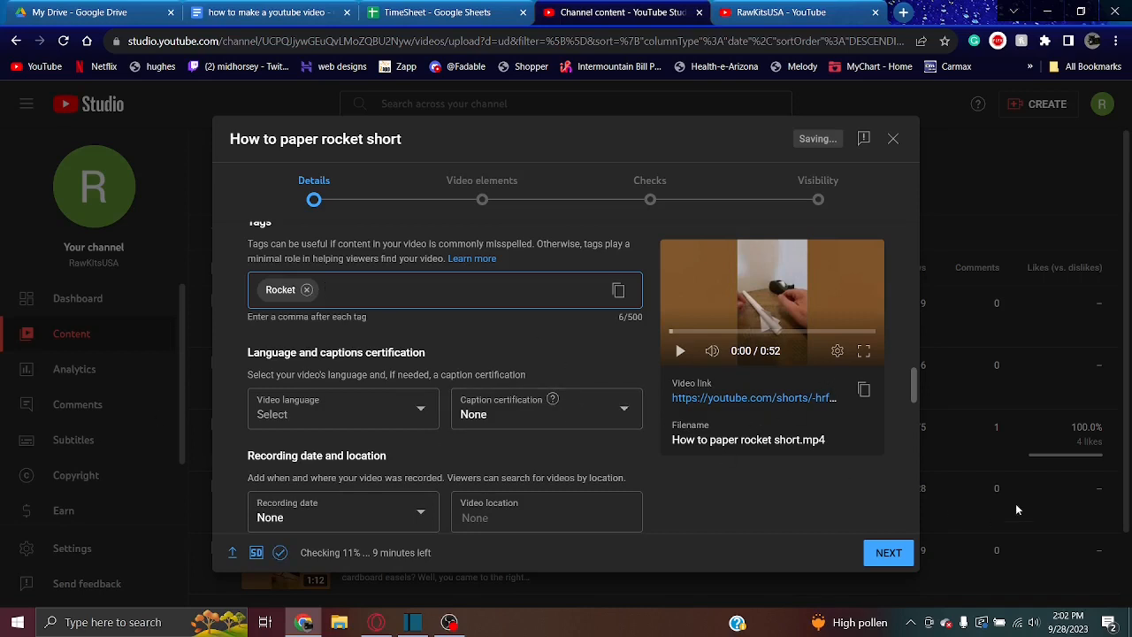
Set the type under the Education category to How-to and look through the available video categories
drag(915, 386, 915, 451)
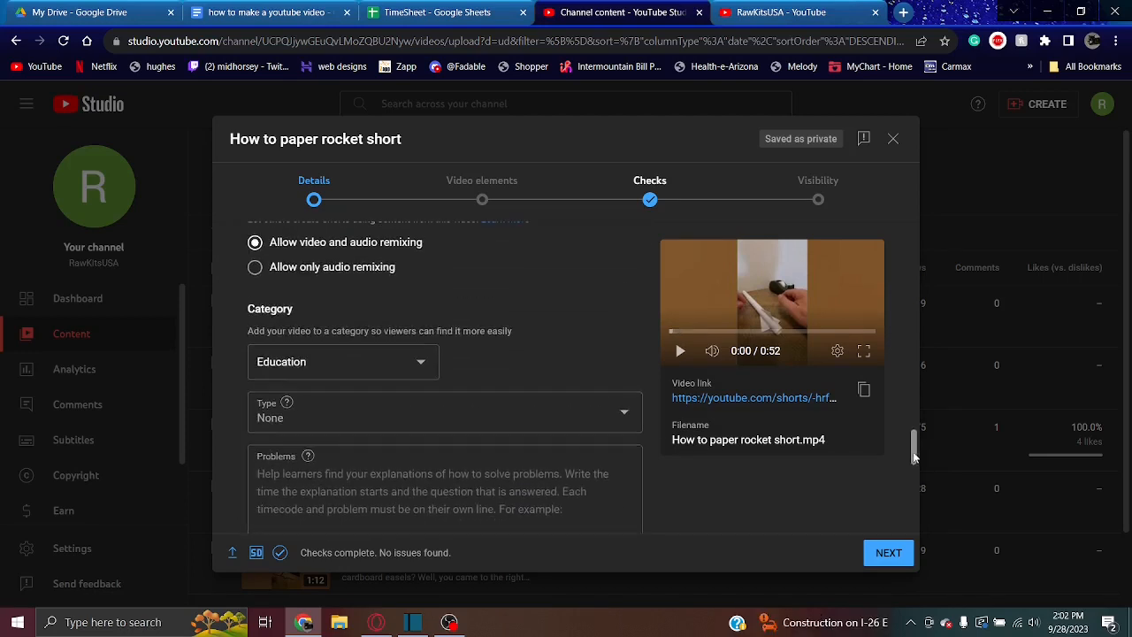
click(495, 407)
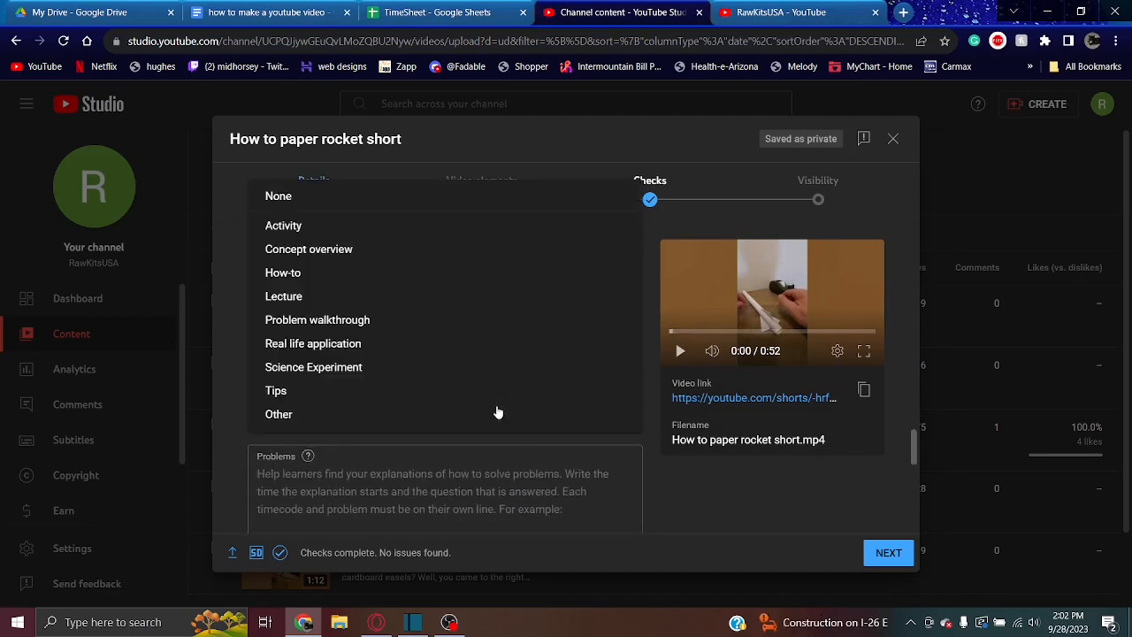
click(272, 274)
click(301, 358)
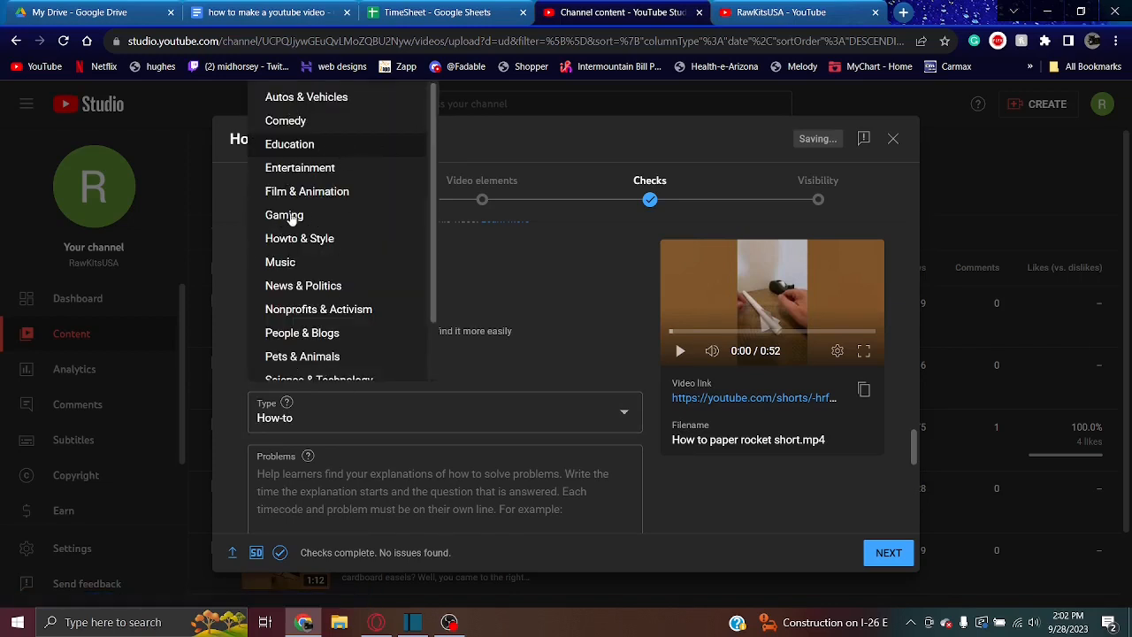
click(585, 280)
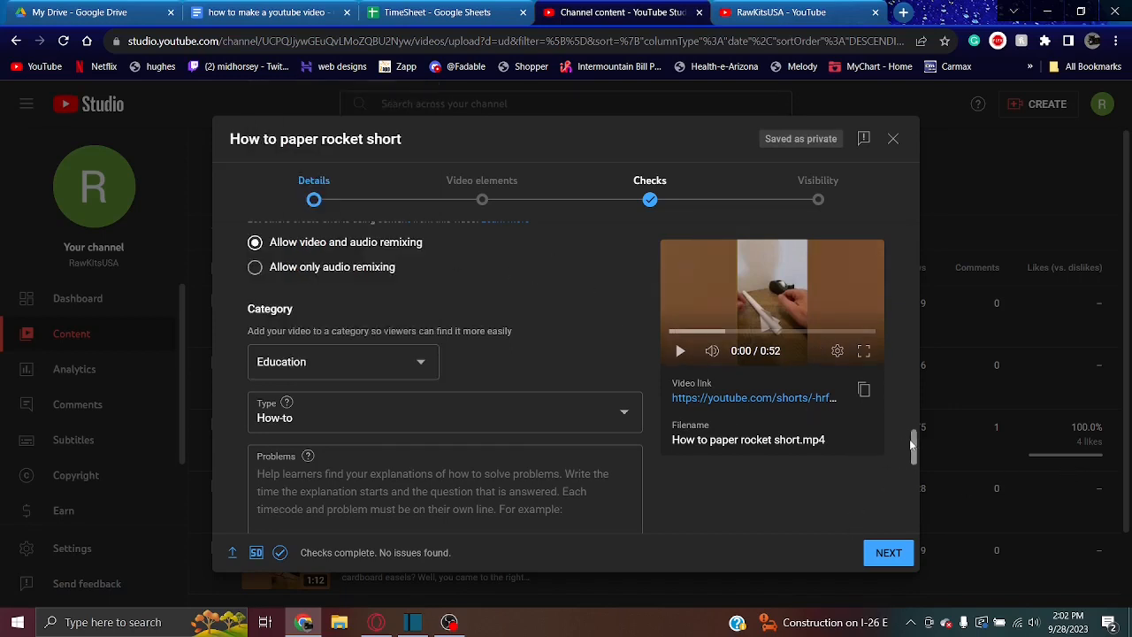
Review the comments and ratings settings, the video elements and the copyright check, and advance to the visibility options
drag(913, 444, 920, 517)
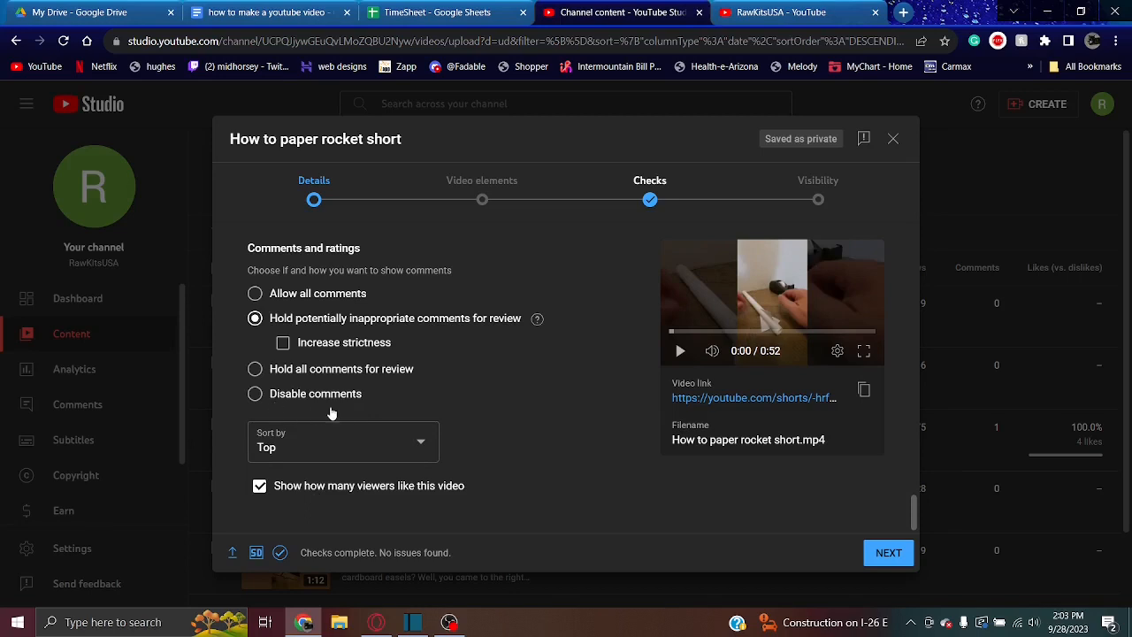
click(482, 187)
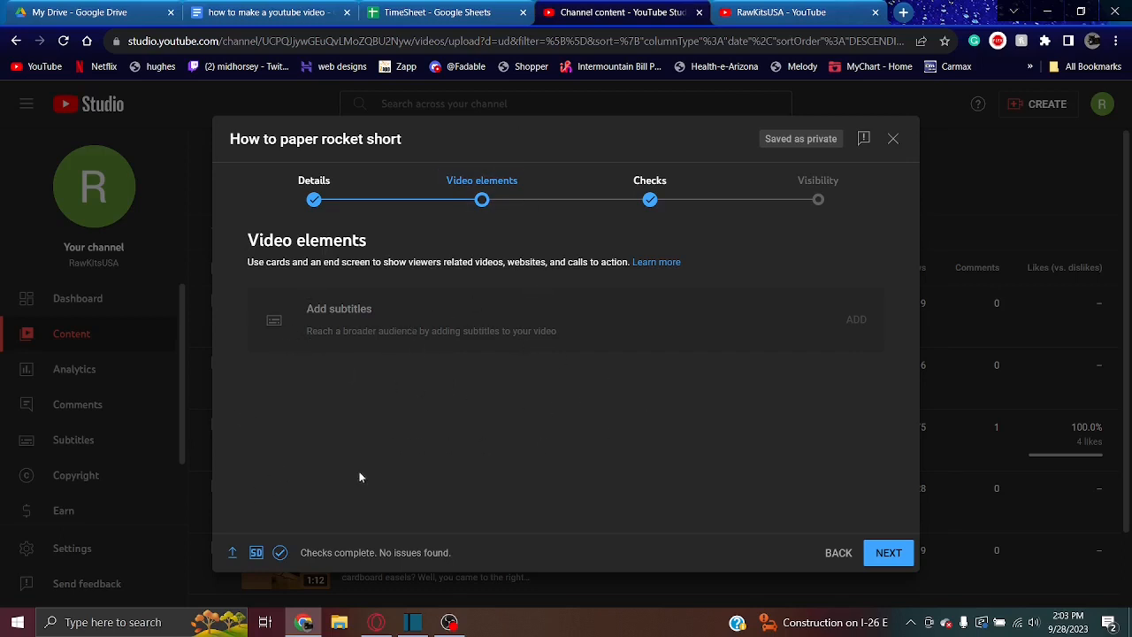
click(668, 207)
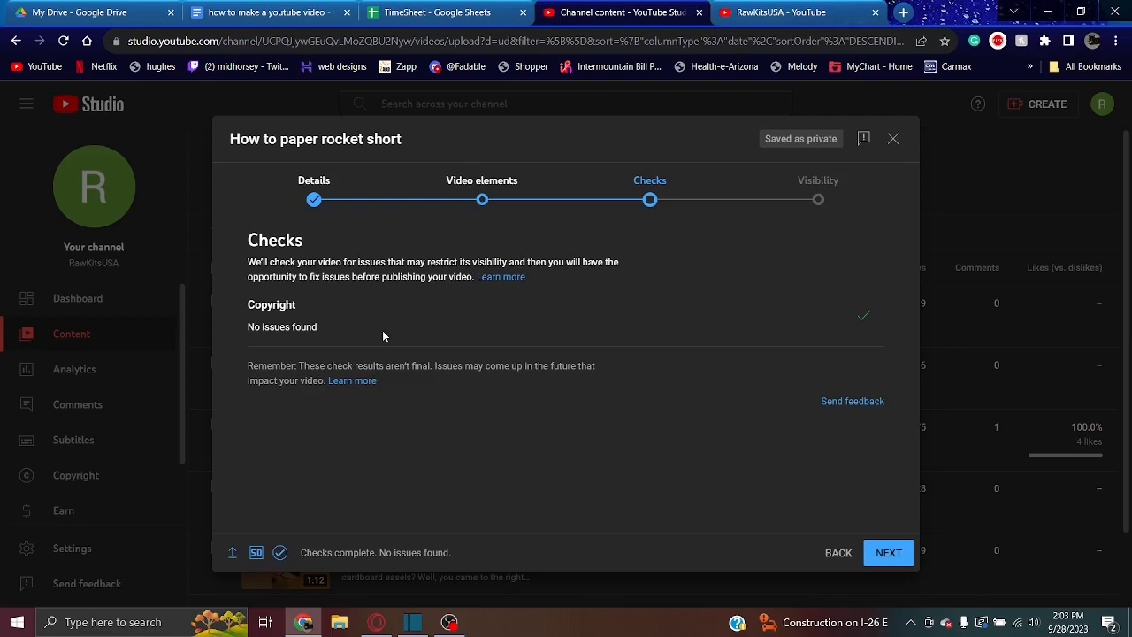
click(817, 188)
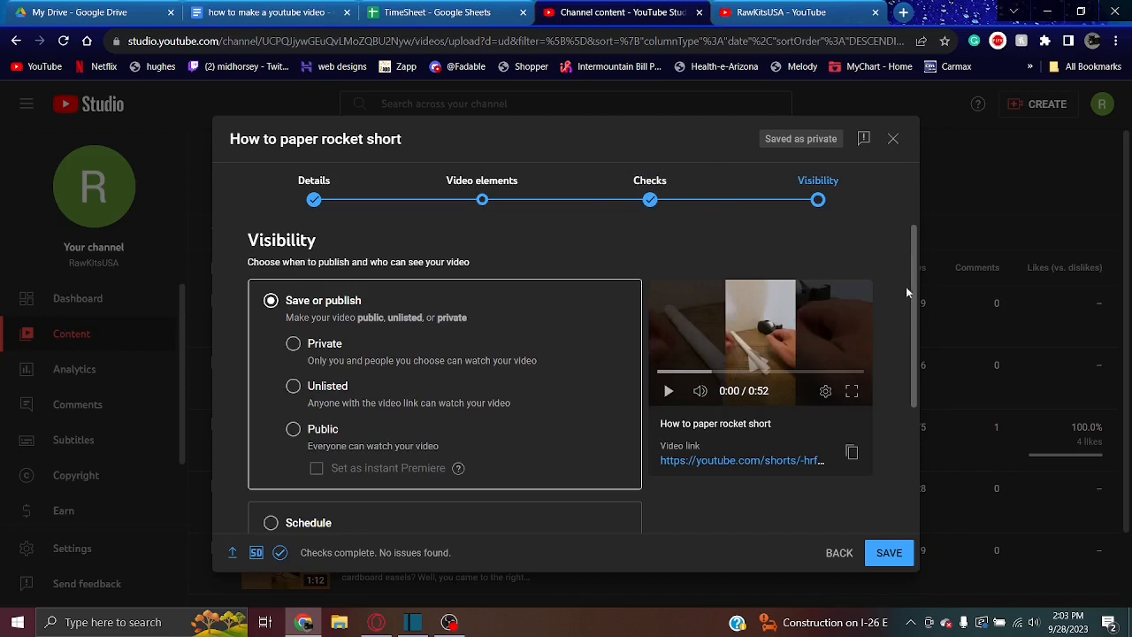
drag(913, 292, 928, 400)
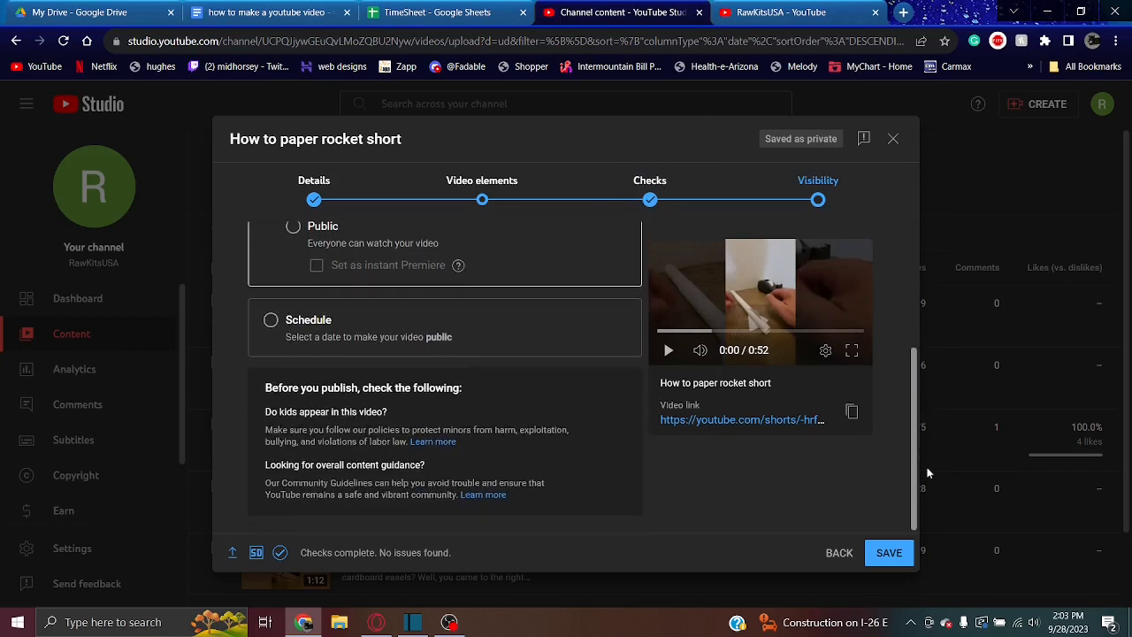
scroll(714, 365, up, 3)
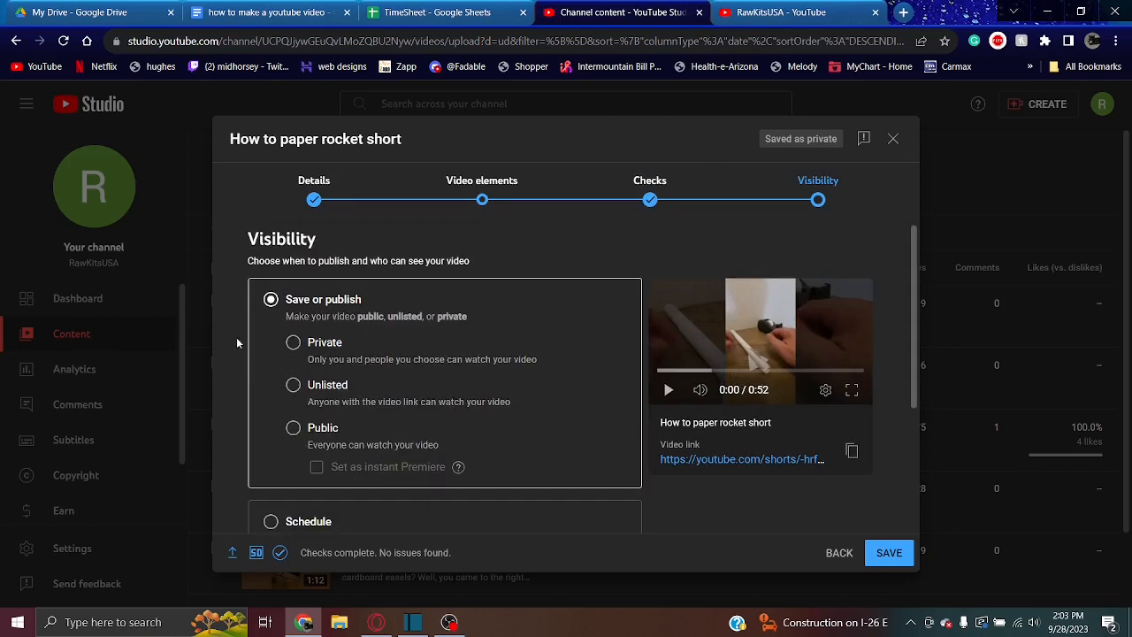
Try the Private and Unlisted visibility options for the video, and select Public
click(297, 344)
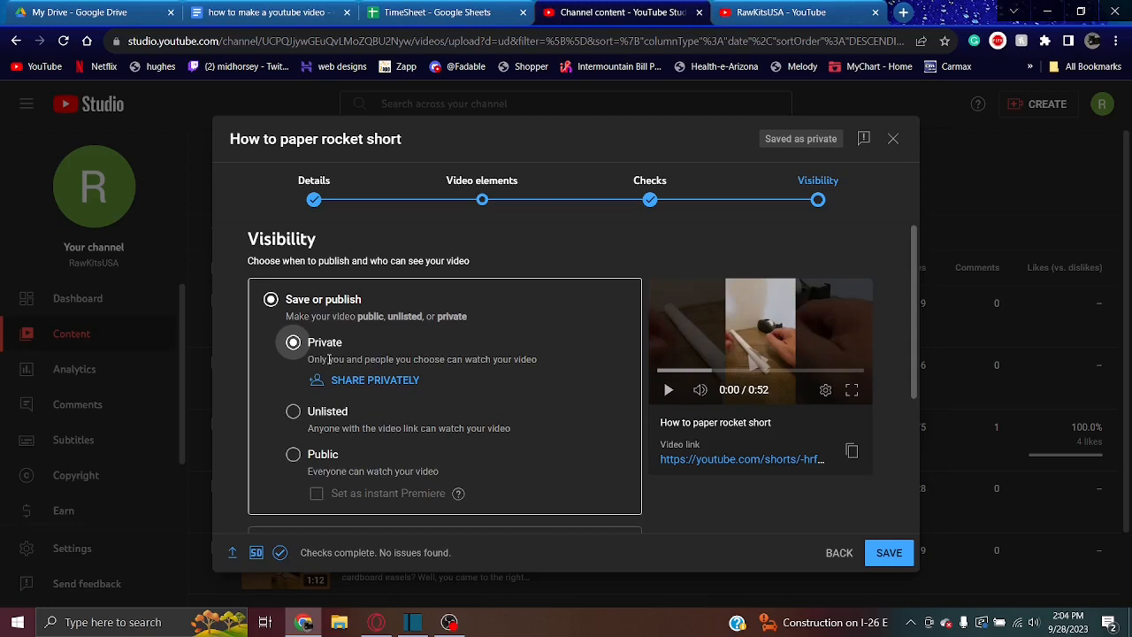
click(298, 410)
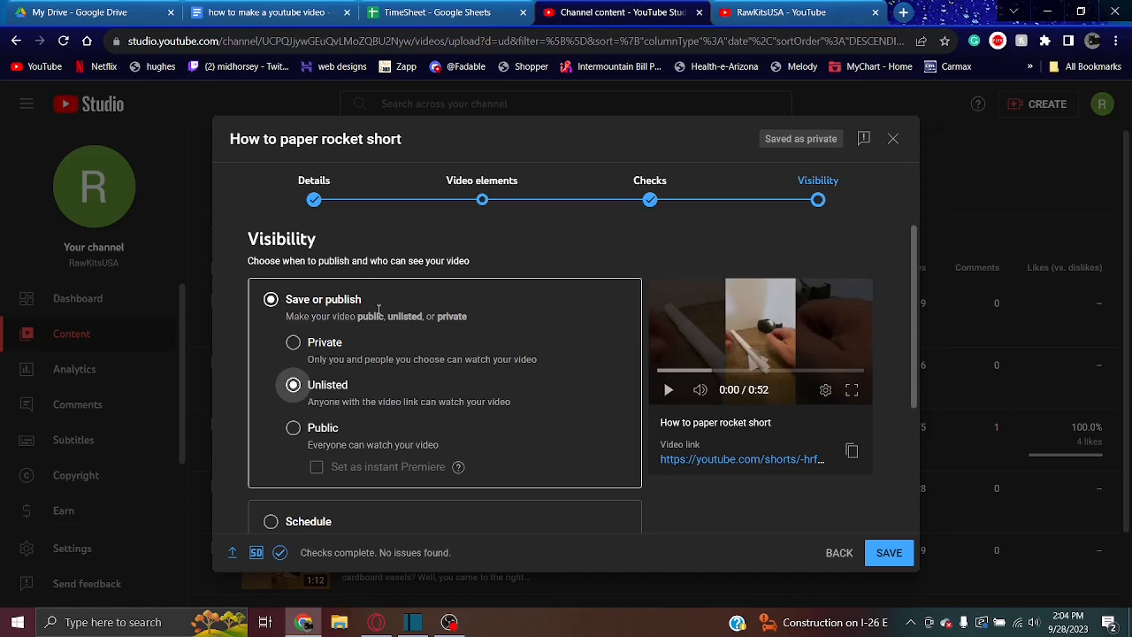
click(297, 347)
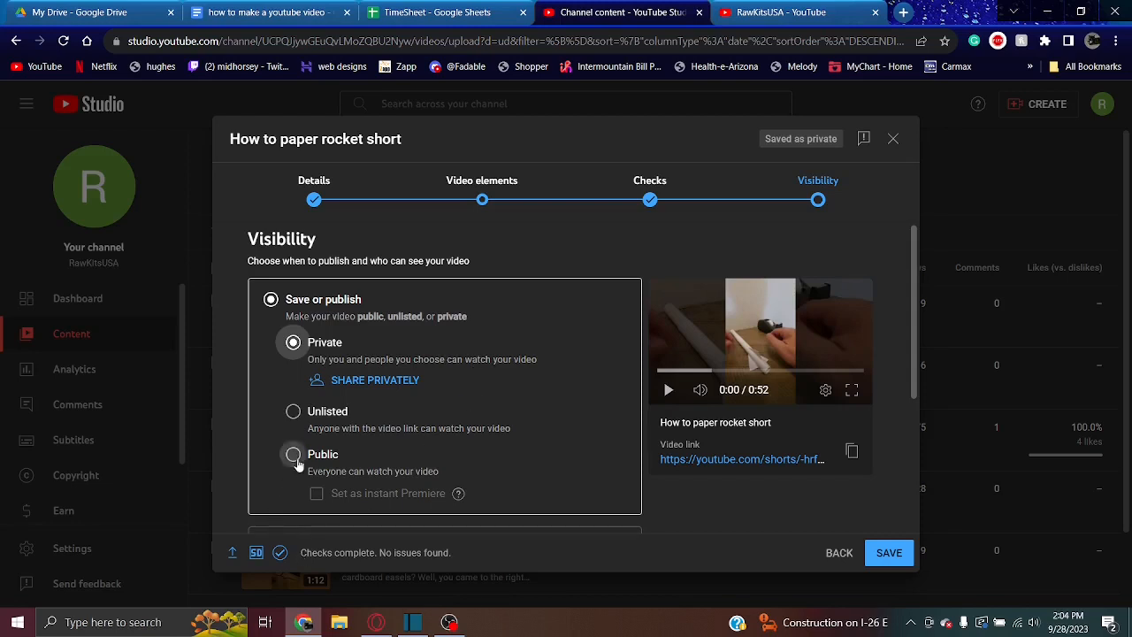
click(295, 455)
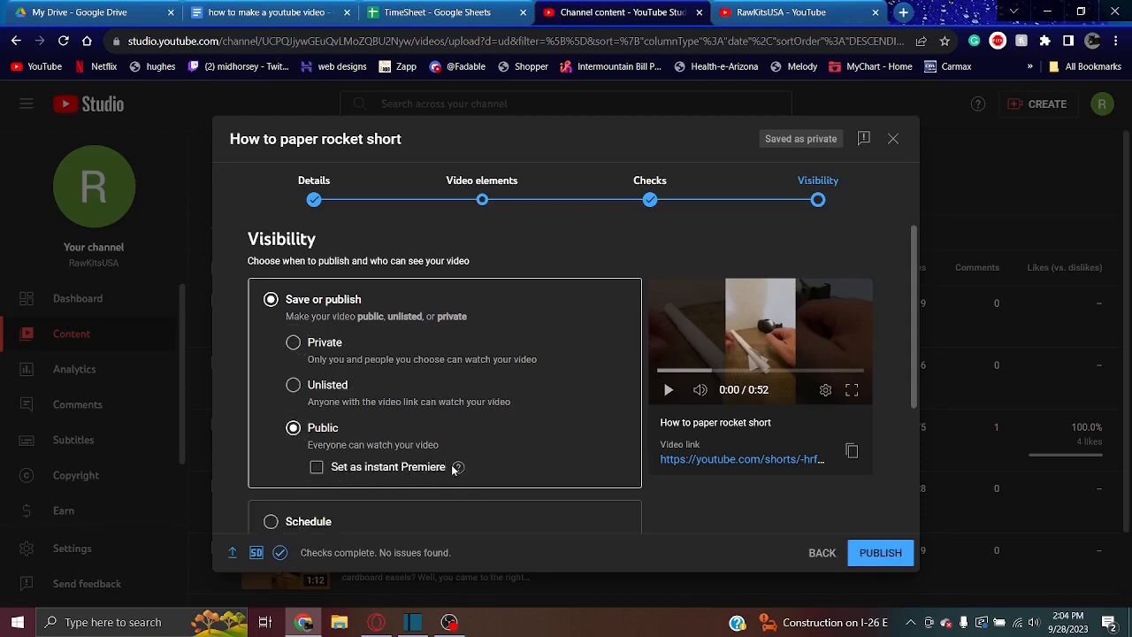
mouse_move(453, 470)
Switch the video to scheduled publishing and look at the calendar for the release date
drag(916, 288, 917, 358)
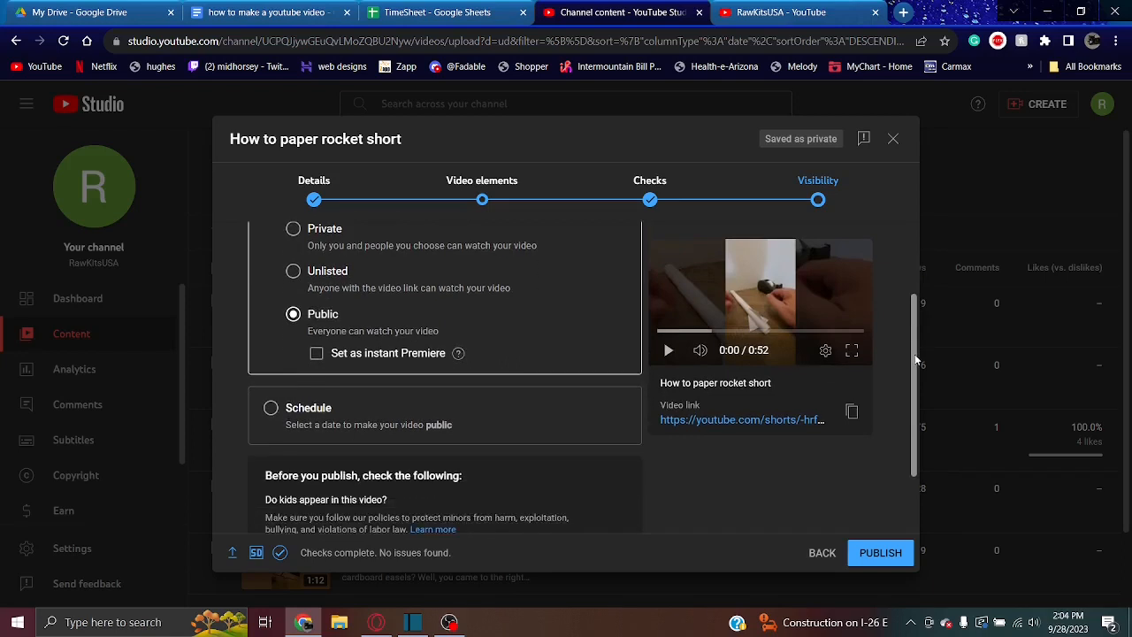
click(271, 407)
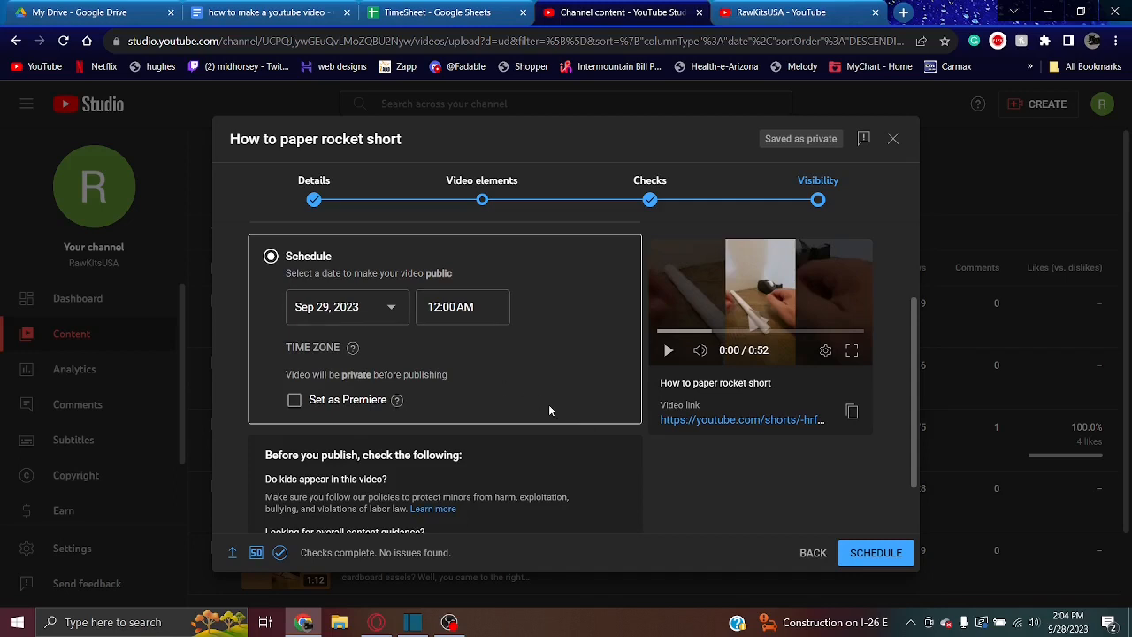
click(393, 307)
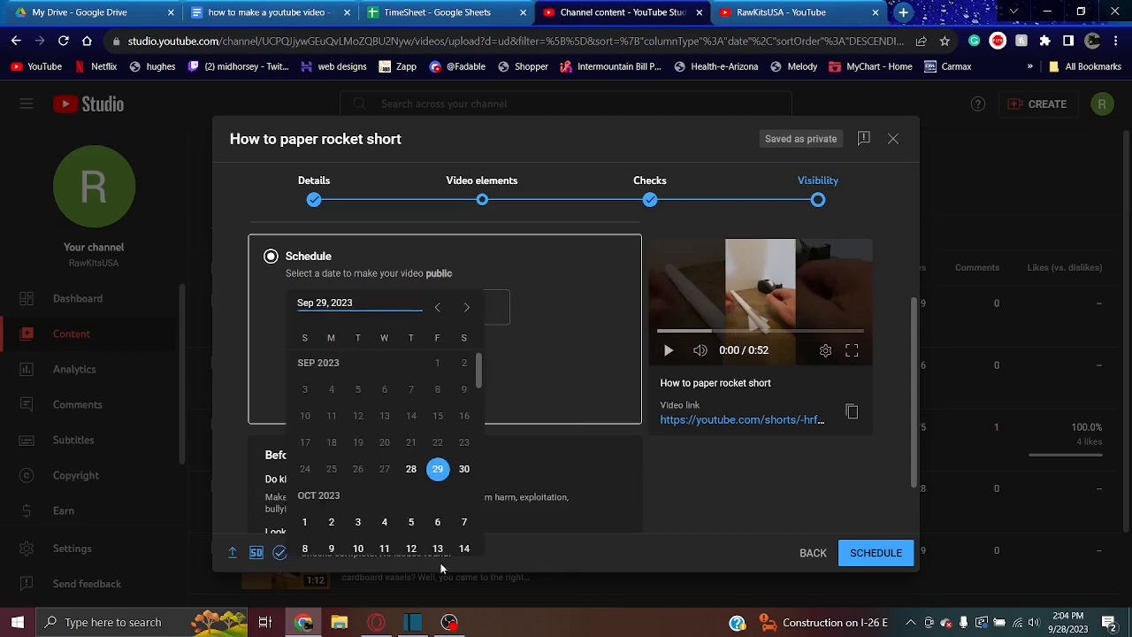
click(576, 378)
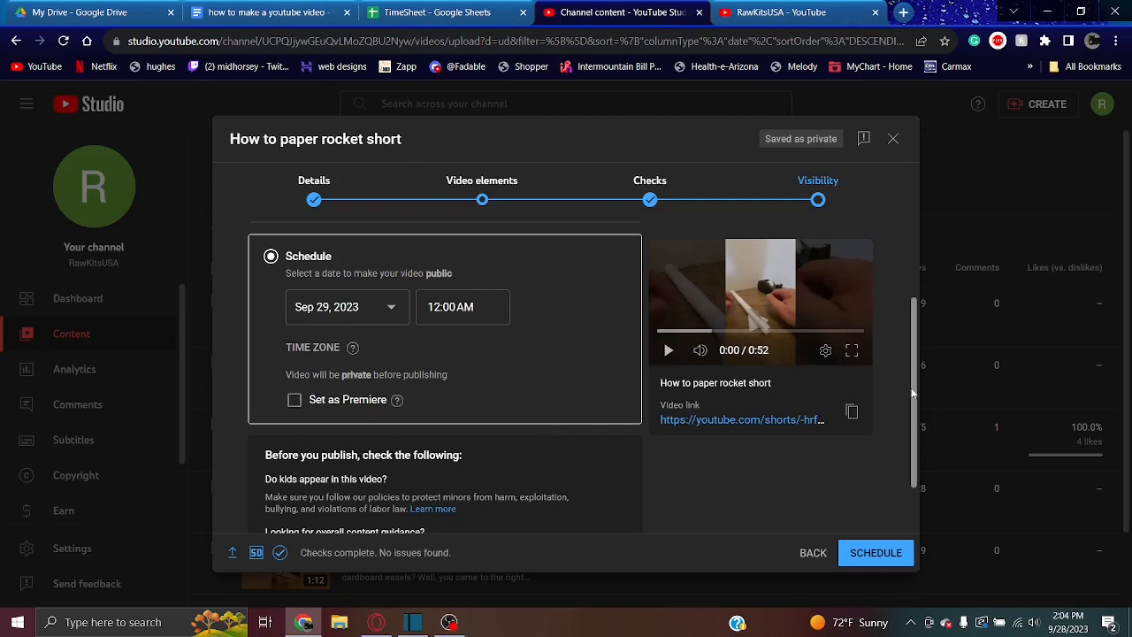
Return to the video's details and examine the thumbnail note for Shorts
click(326, 201)
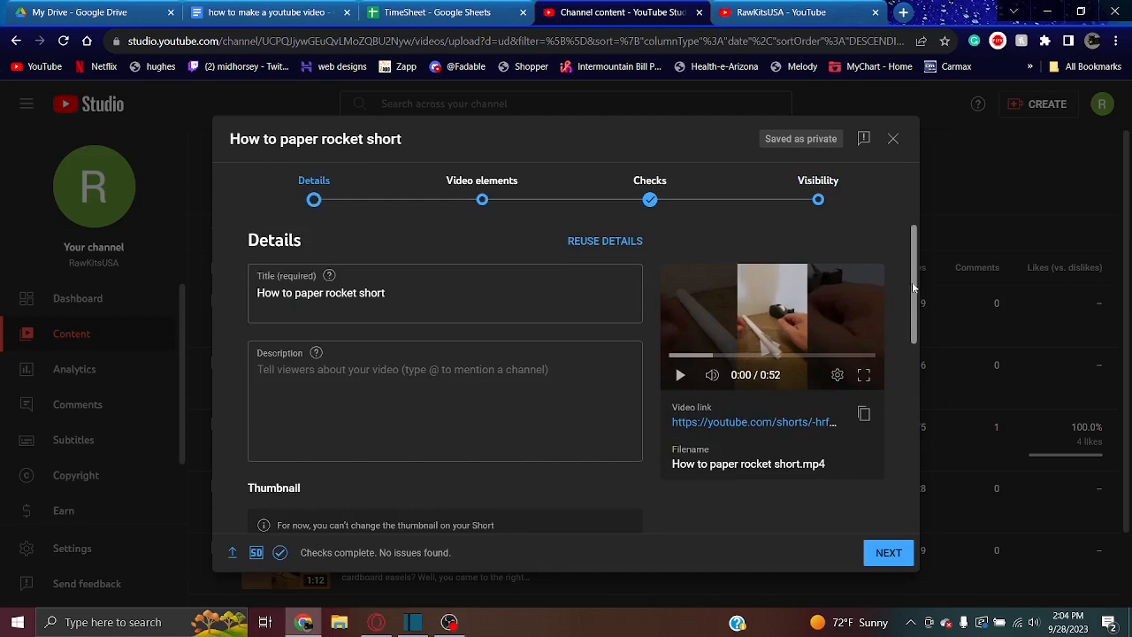
drag(912, 281, 901, 361)
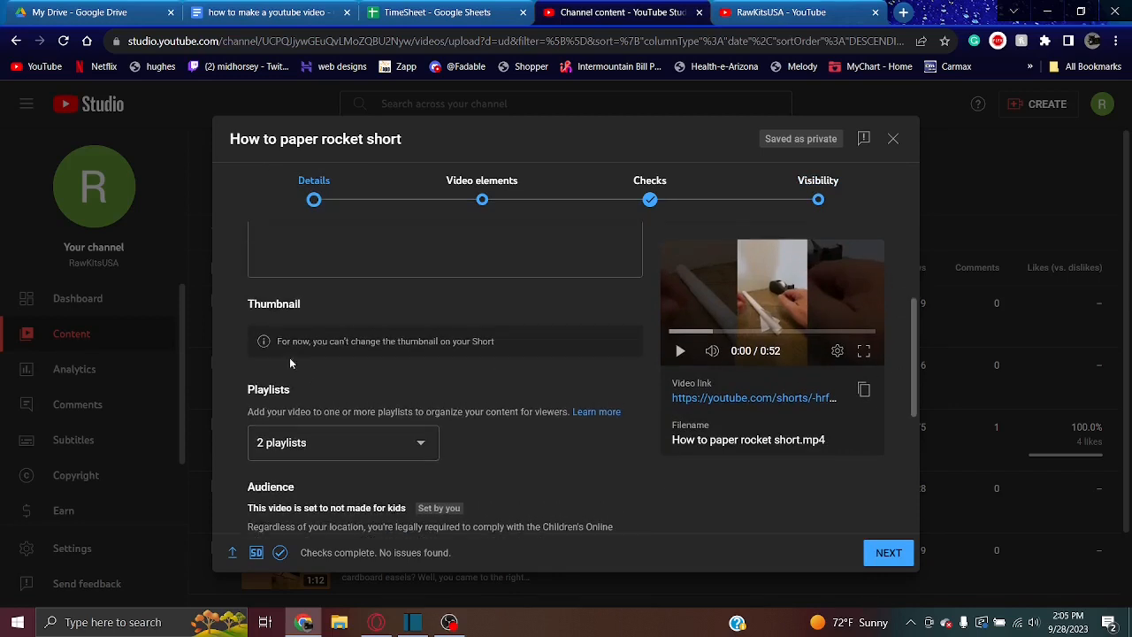
drag(284, 344, 486, 342)
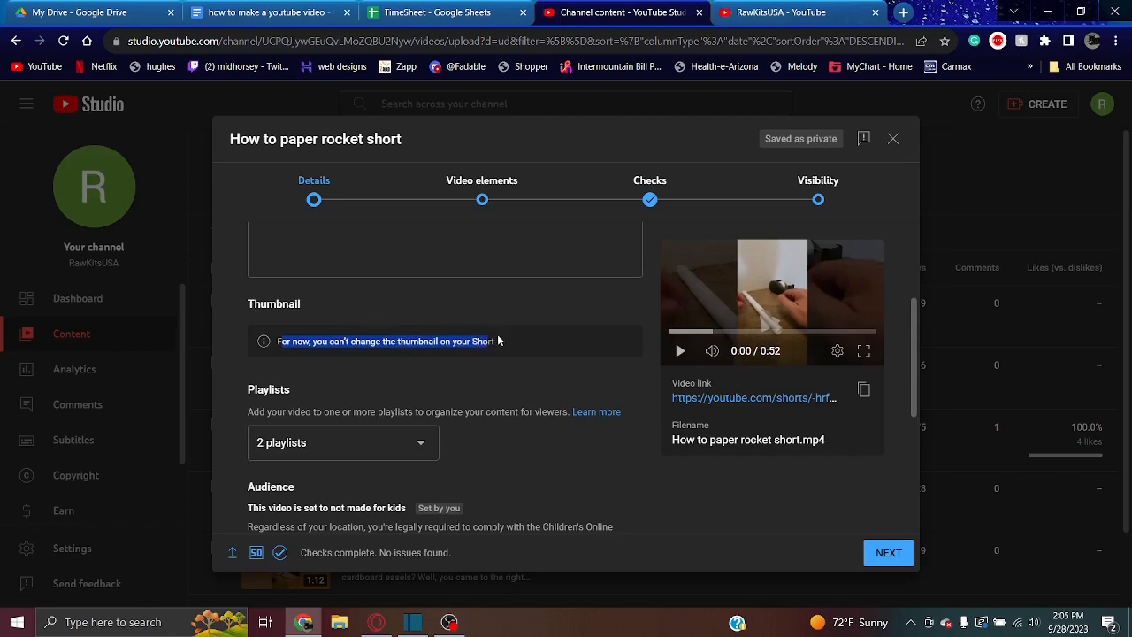
click(466, 341)
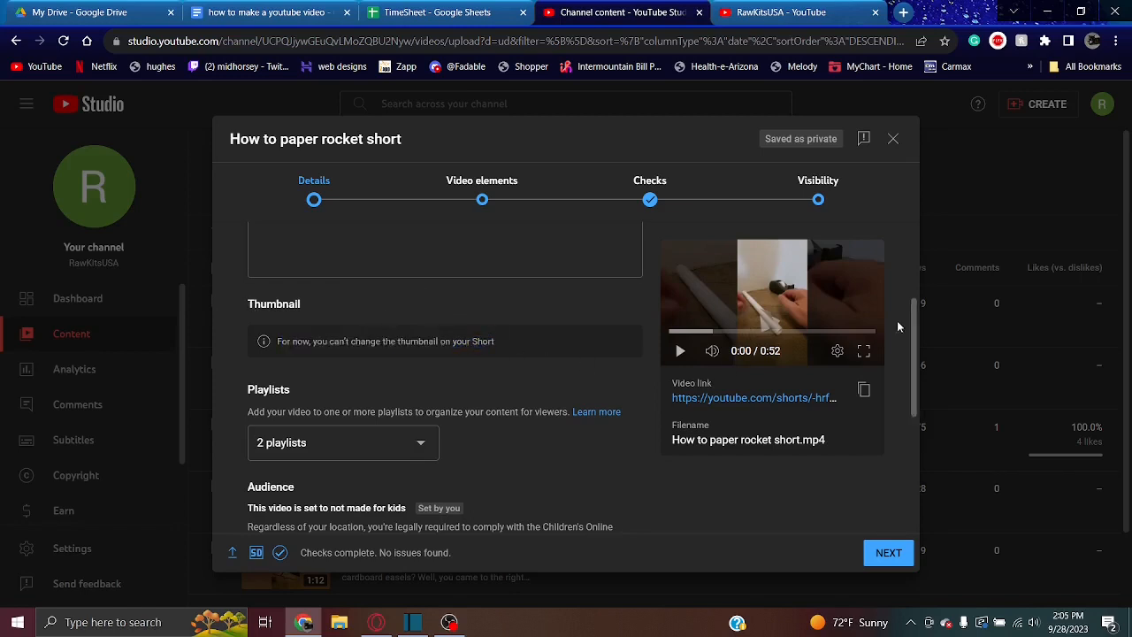
drag(913, 336, 896, 218)
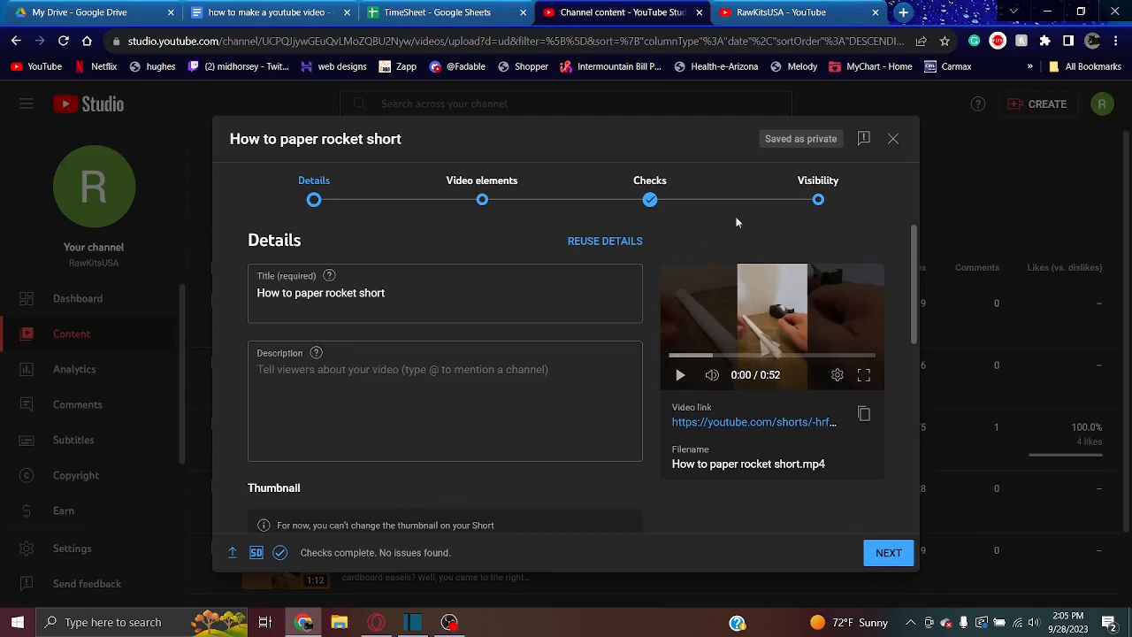
Return to the visibility options and set the video to save as Unlisted instead of scheduled
click(891, 562)
click(892, 562)
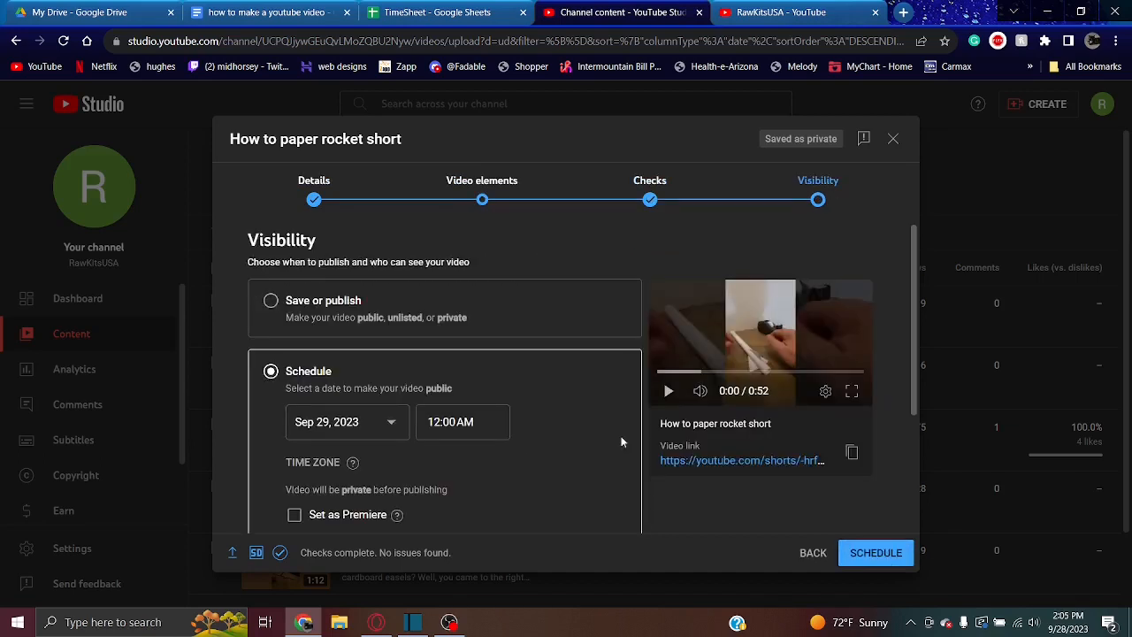
click(271, 302)
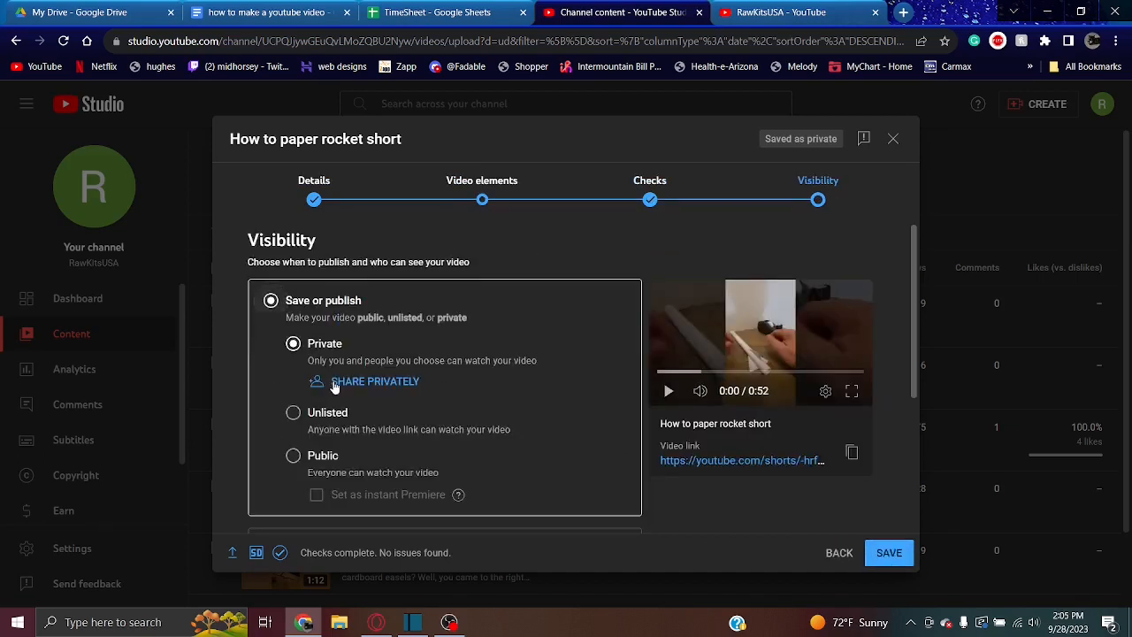
click(299, 419)
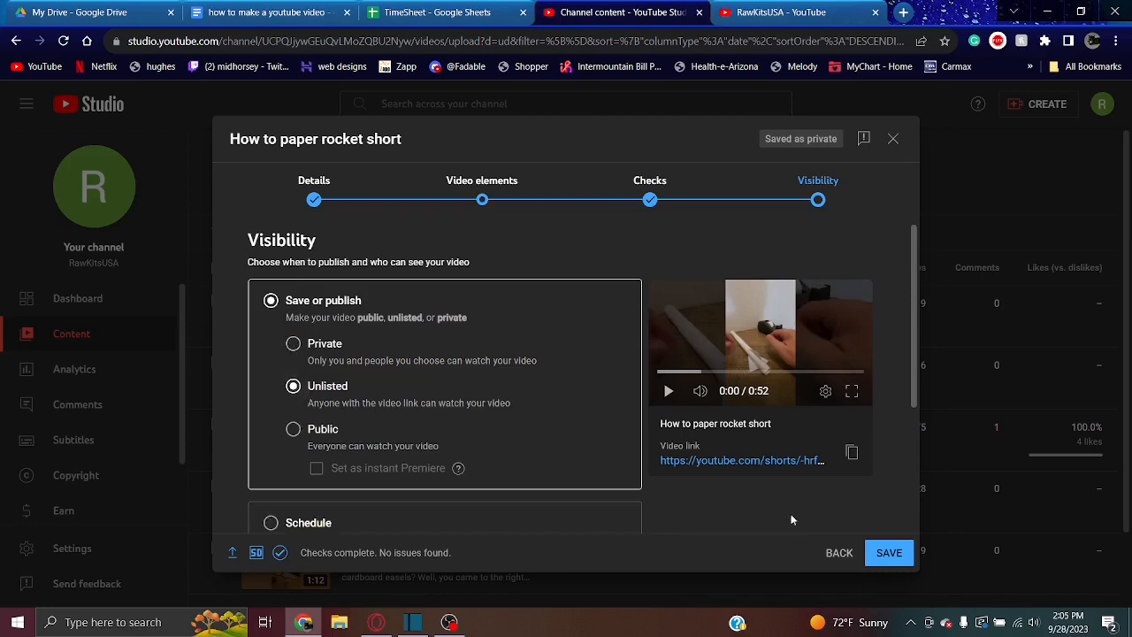
Review the pre-publish checklist on kids and content guidance, save the video and dismiss the share dialog
drag(913, 265, 907, 386)
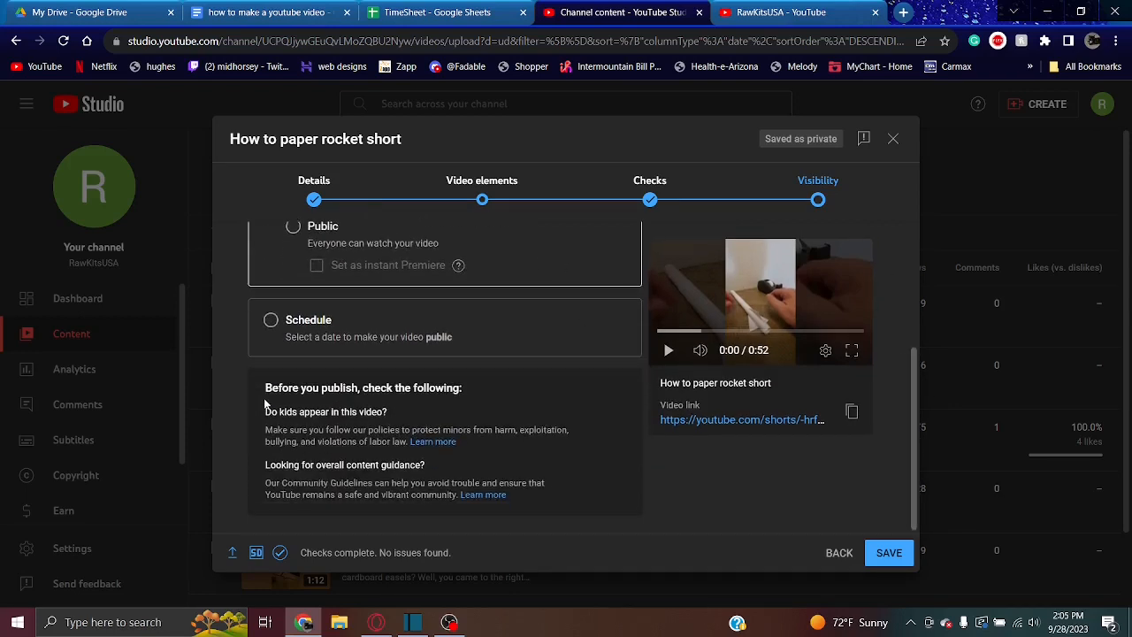
drag(280, 411, 371, 424)
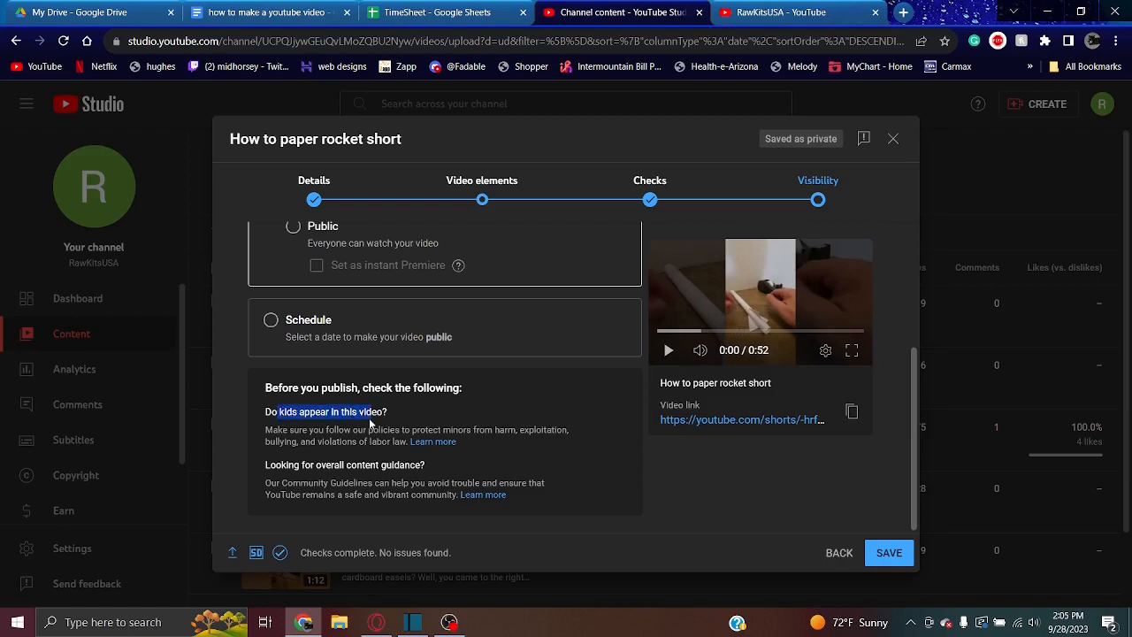
drag(278, 464, 412, 466)
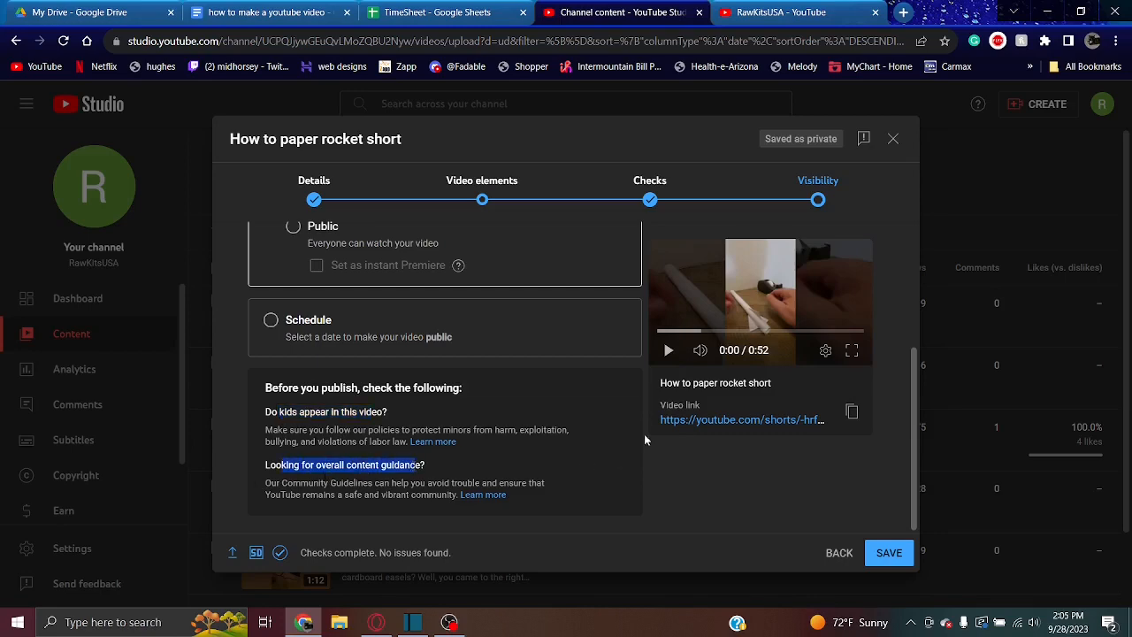
click(880, 553)
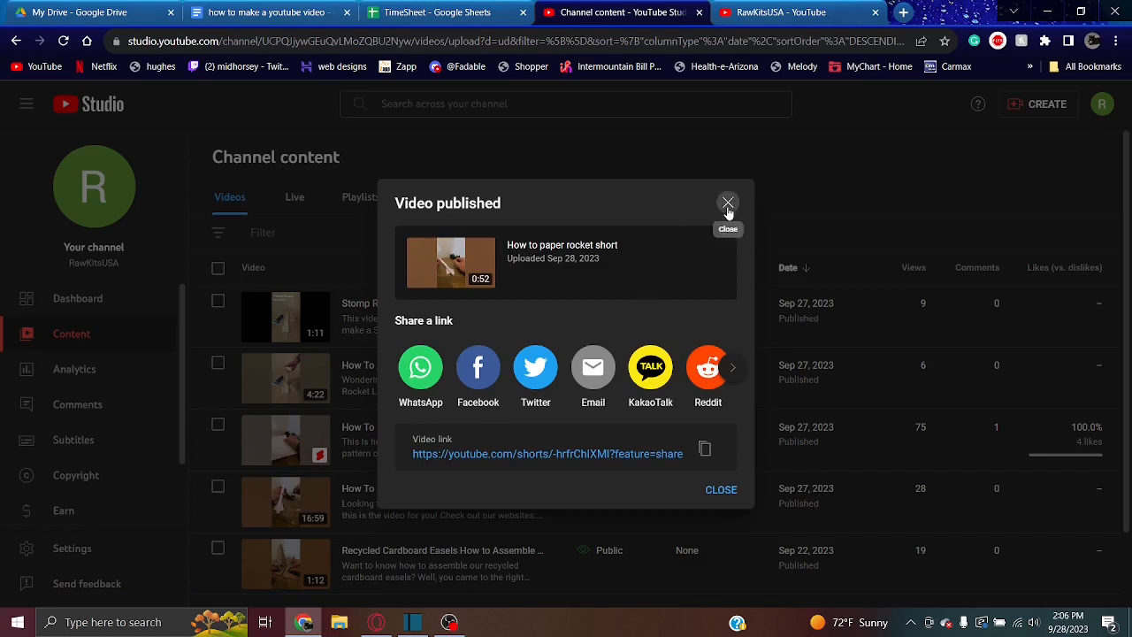
click(728, 204)
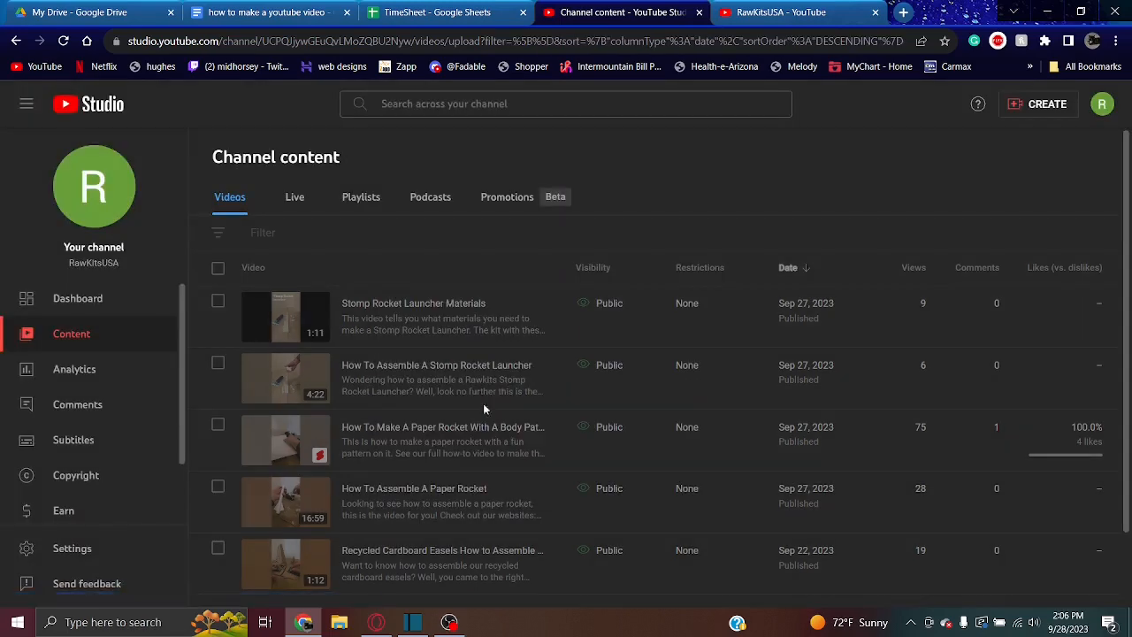
Open the channel settings and look through the basic info, advanced settings and feature eligibility
click(132, 548)
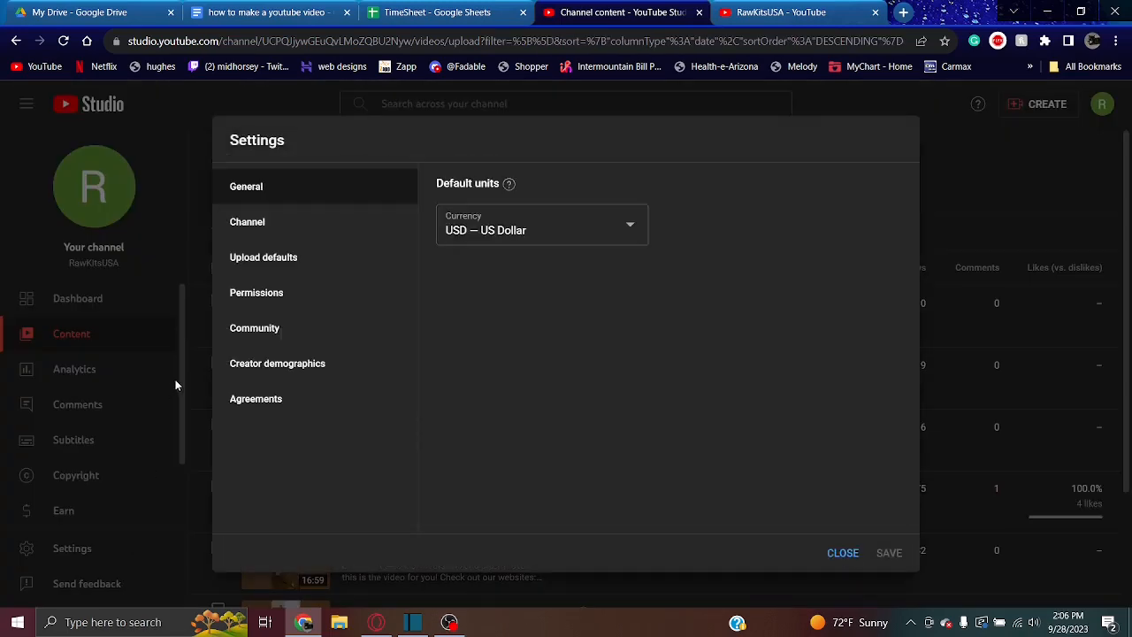
click(292, 230)
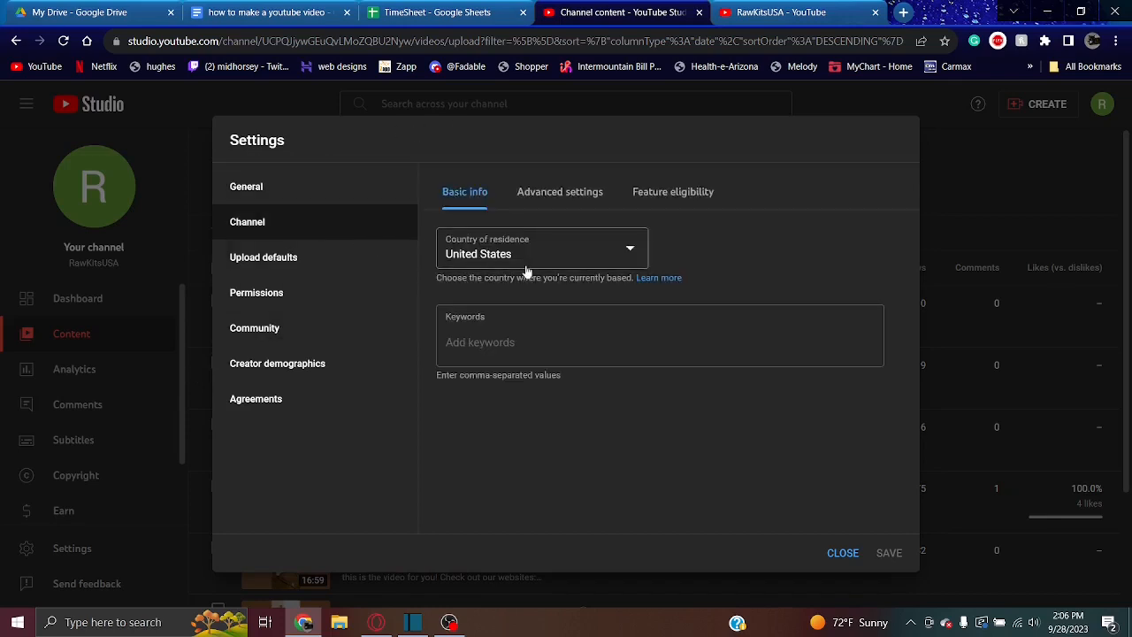
click(557, 195)
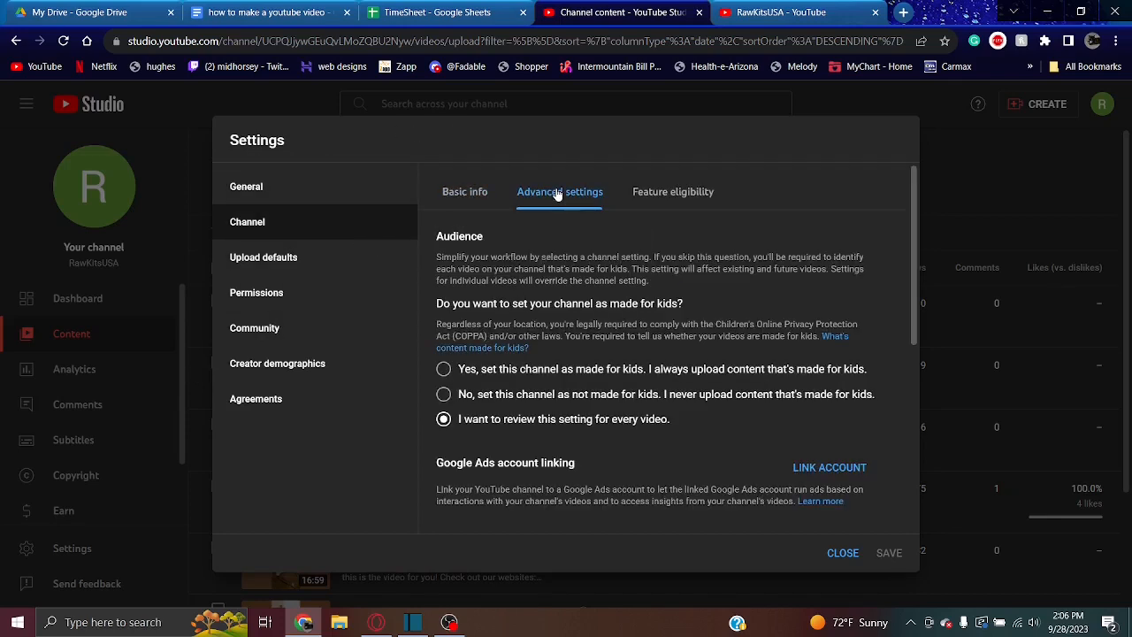
click(668, 192)
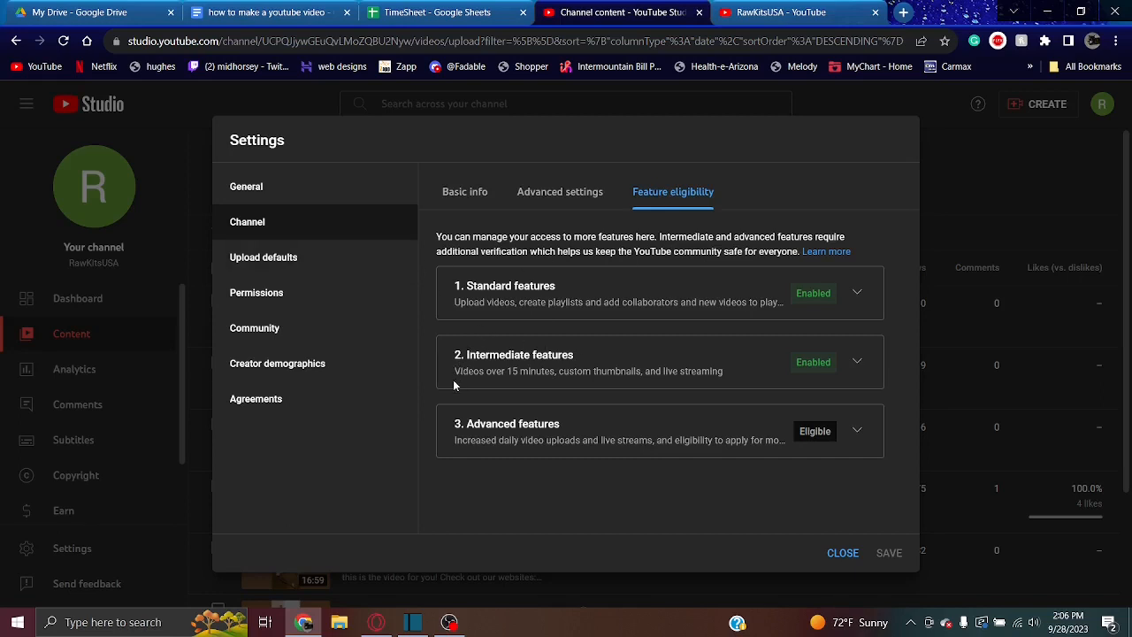
Expand the standard and intermediate feature sections in turn and read what each includes and requires
click(857, 296)
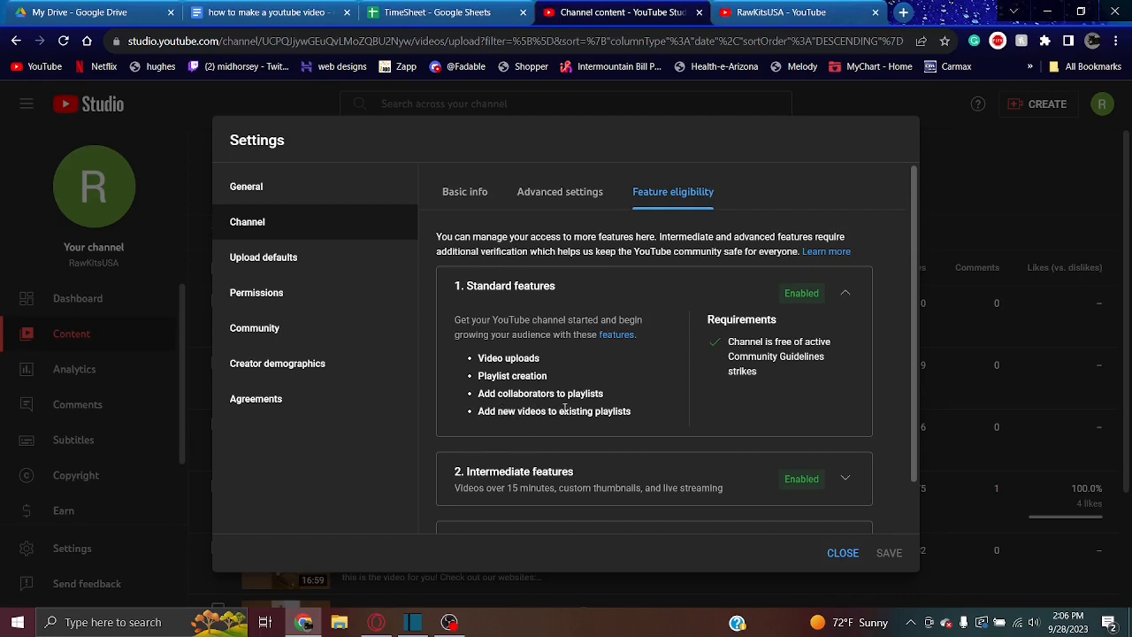
click(846, 297)
click(847, 363)
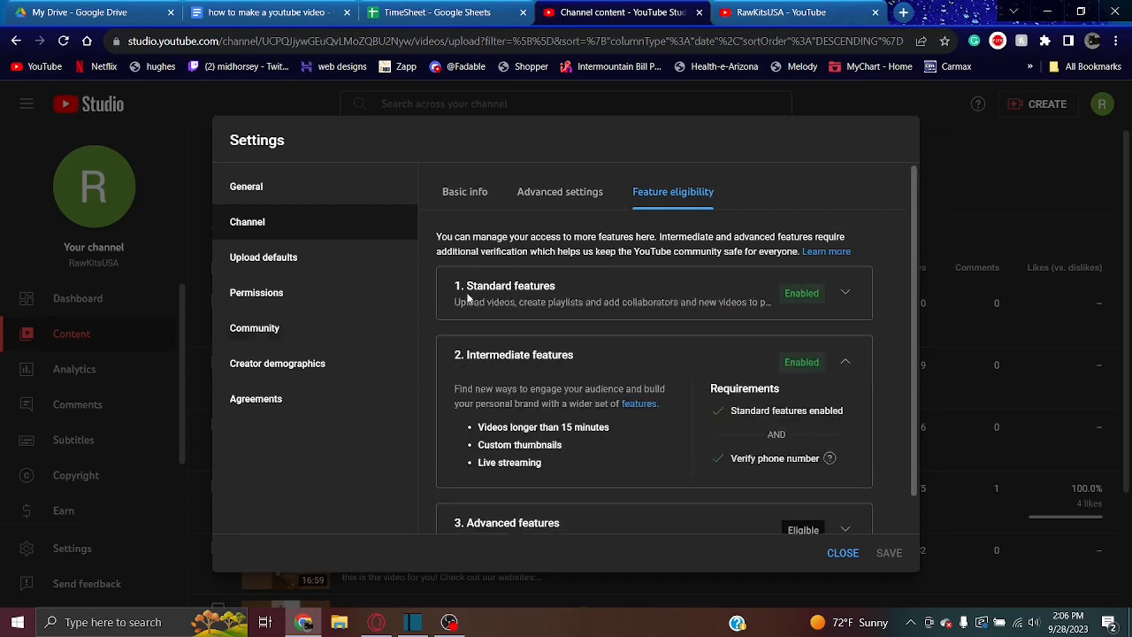
triple_click(500, 431)
drag(503, 444, 532, 462)
scroll(907, 385, down, 1)
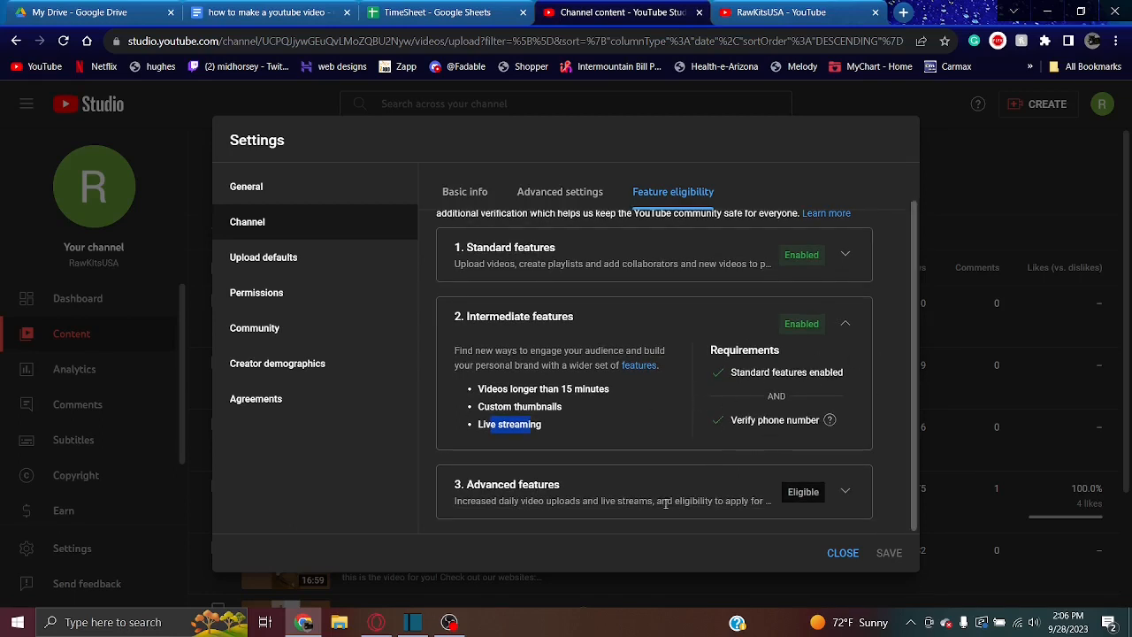
Expand the advanced features section and examine its verification requirements, including the help note on channel history
click(848, 492)
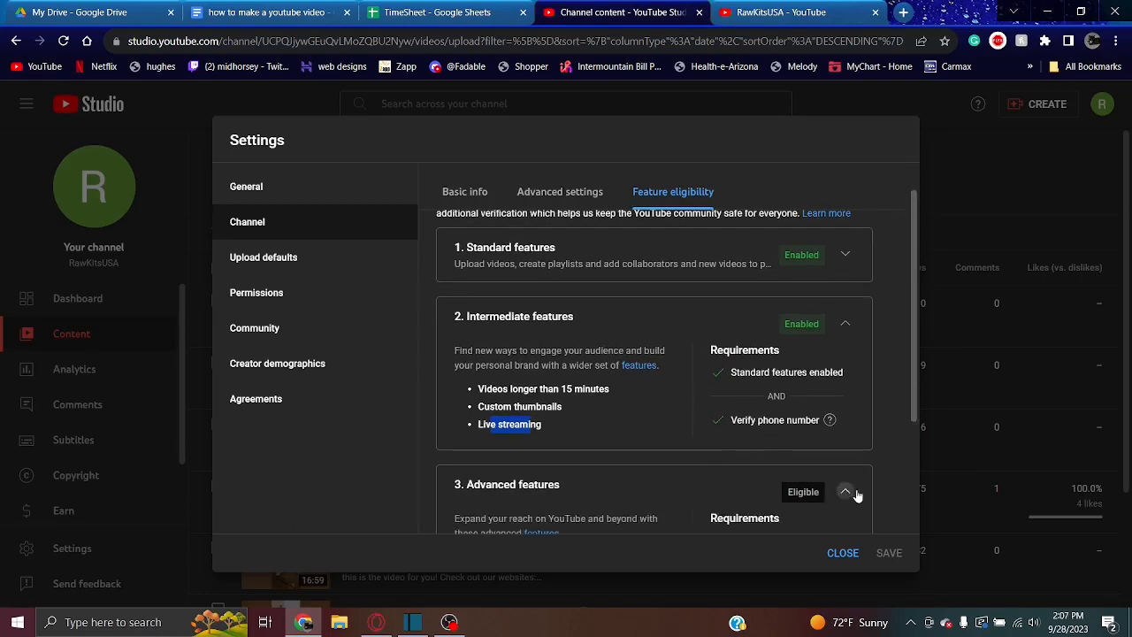
scroll(893, 394, down, 3)
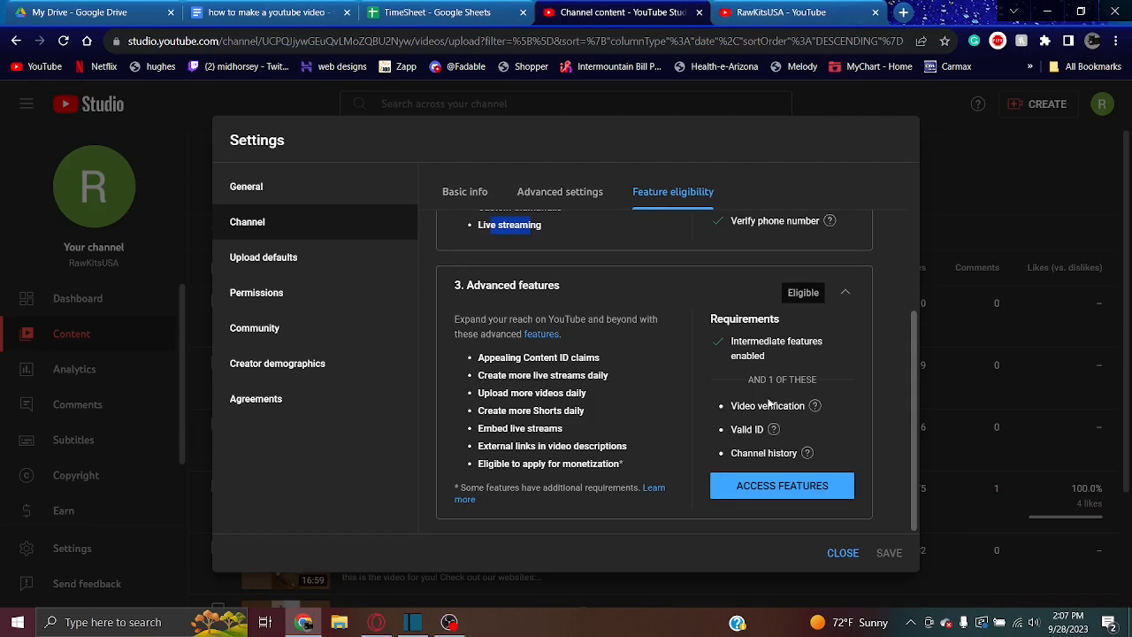
mouse_move(734, 409)
drag(733, 408, 774, 454)
mouse_move(761, 448)
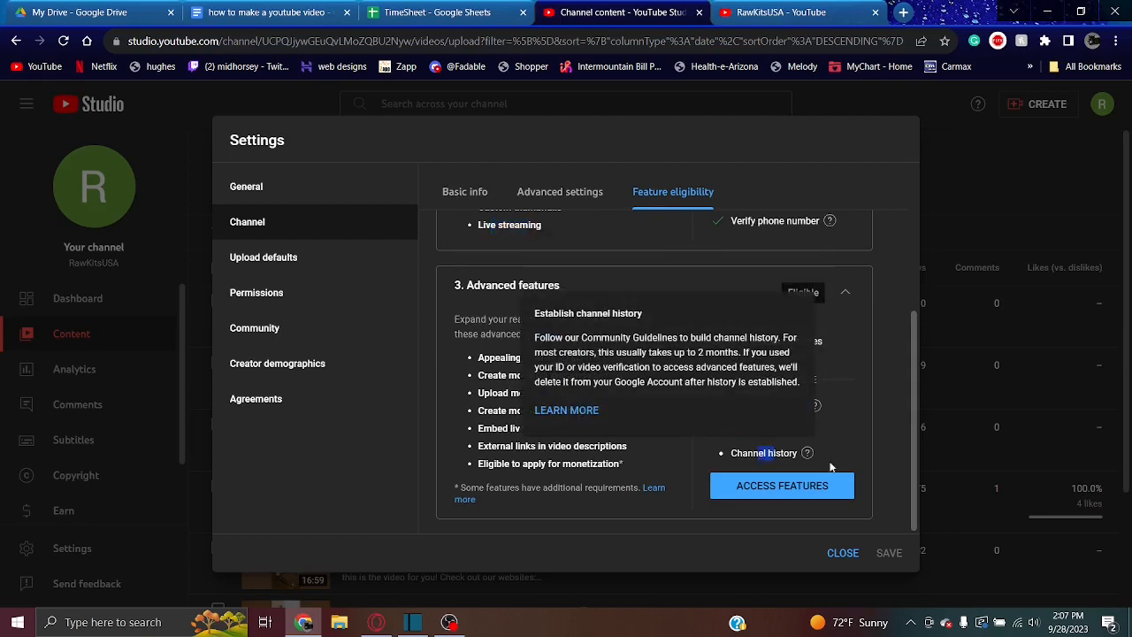
click(841, 444)
mouse_move(800, 453)
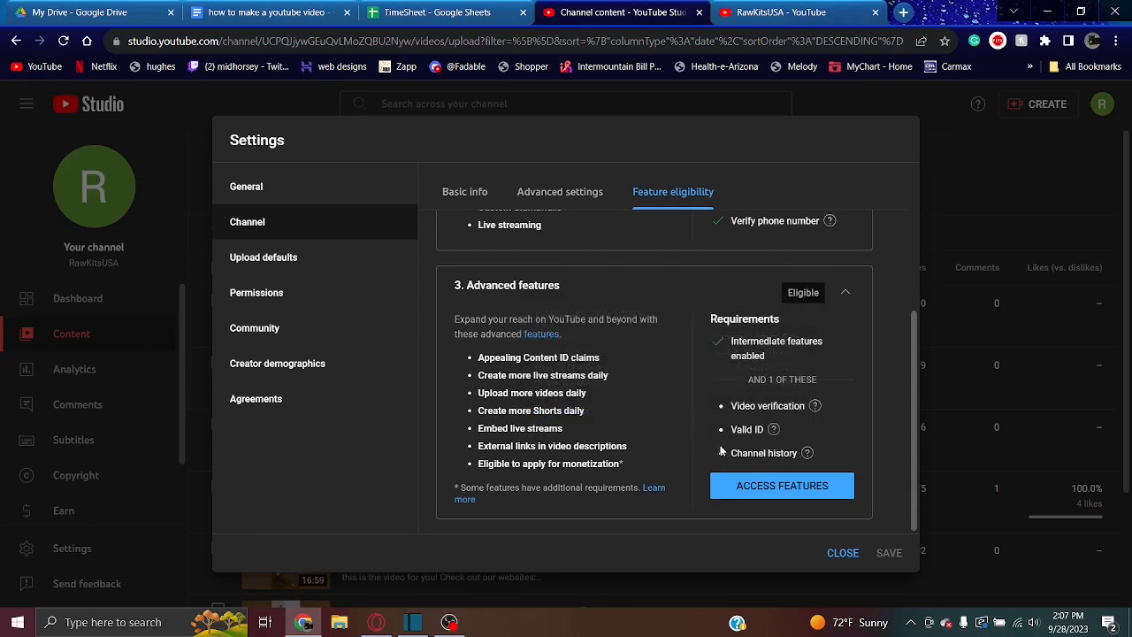
drag(721, 451, 806, 452)
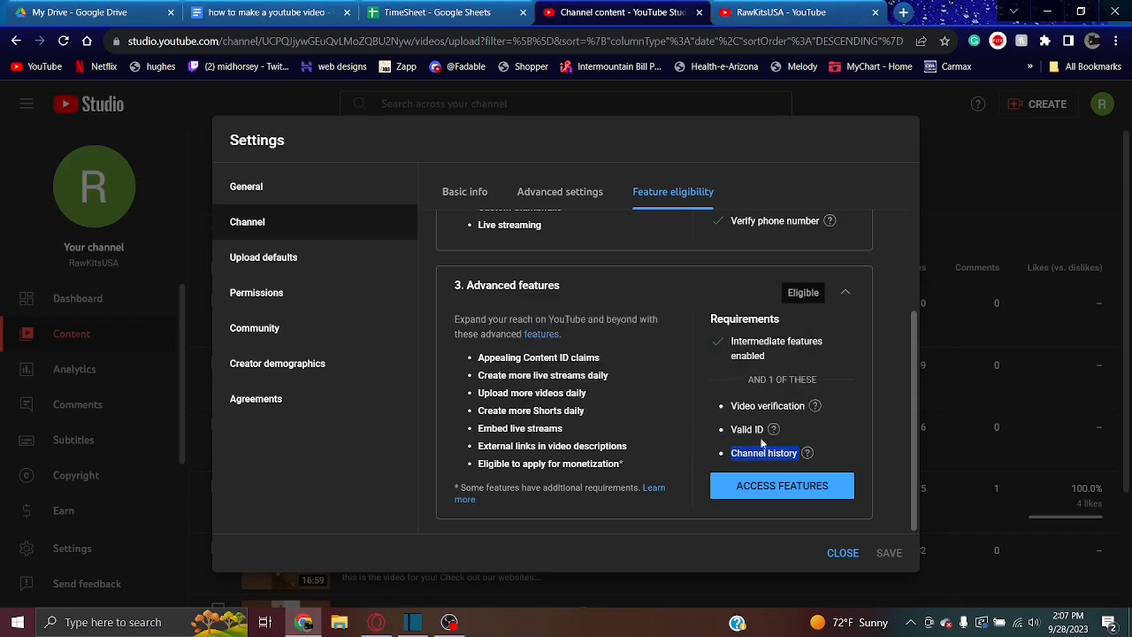
mouse_move(808, 461)
Close the channel settings and look over the channel's video list
key(Escape)
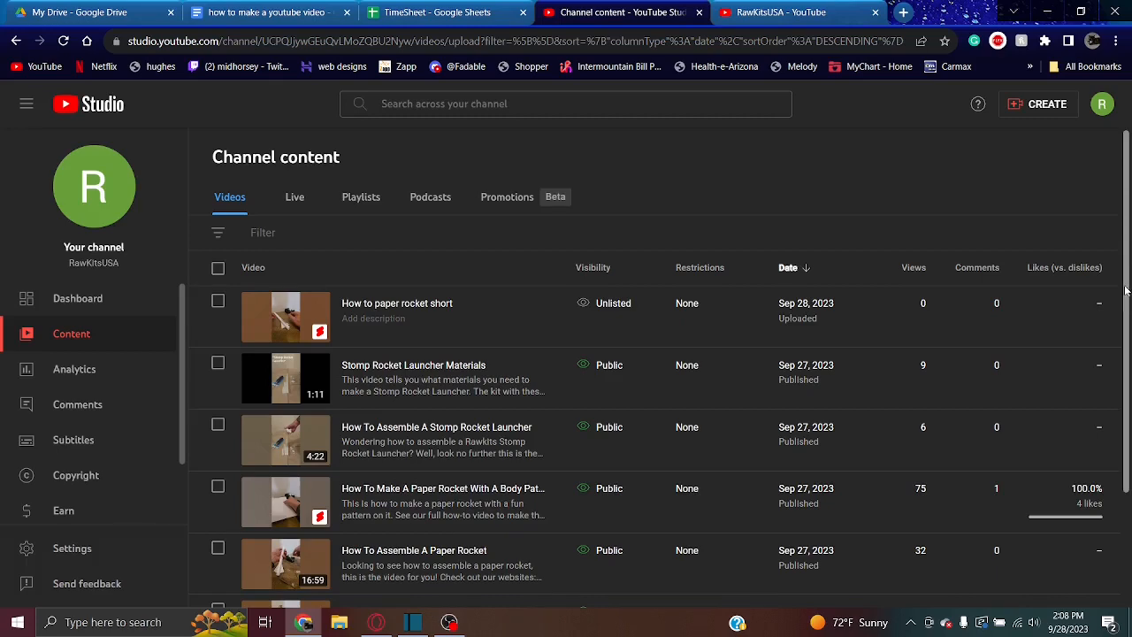
scroll(1128, 331, down, 1)
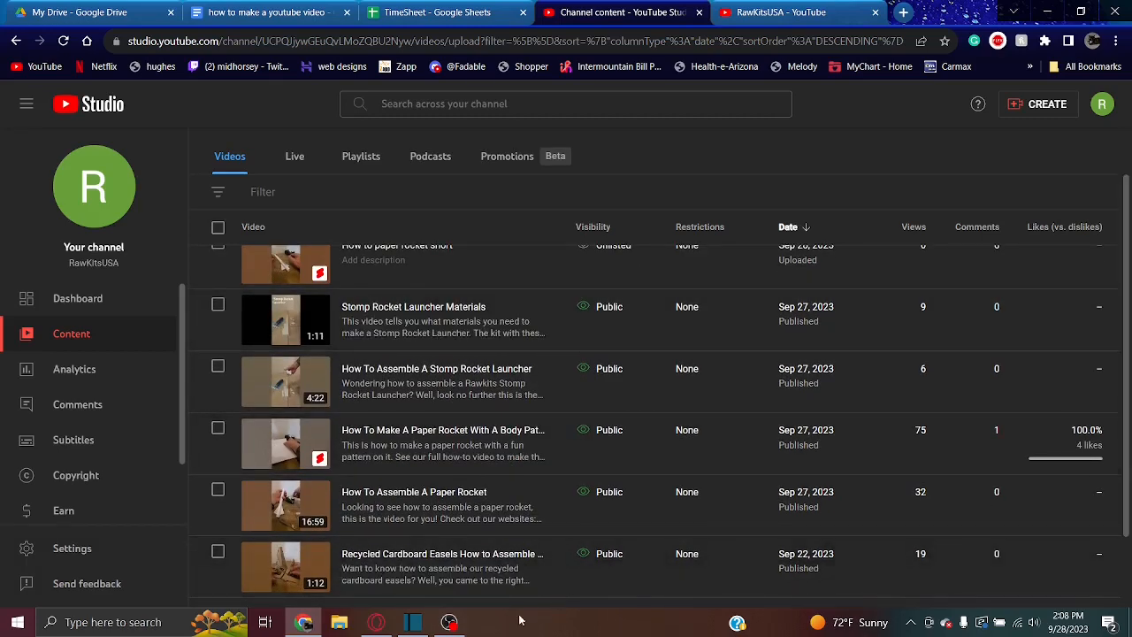